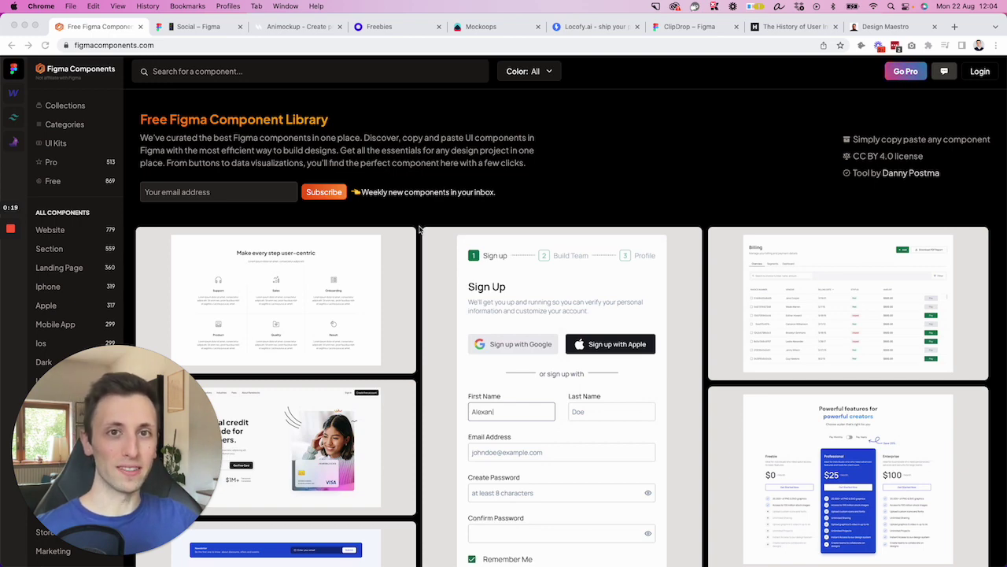
# Step: Scroll the Figma Components gallery and copy the Store Metrics bar-chart component to the clipboard
pyautogui.scroll(-3, 419, 228)
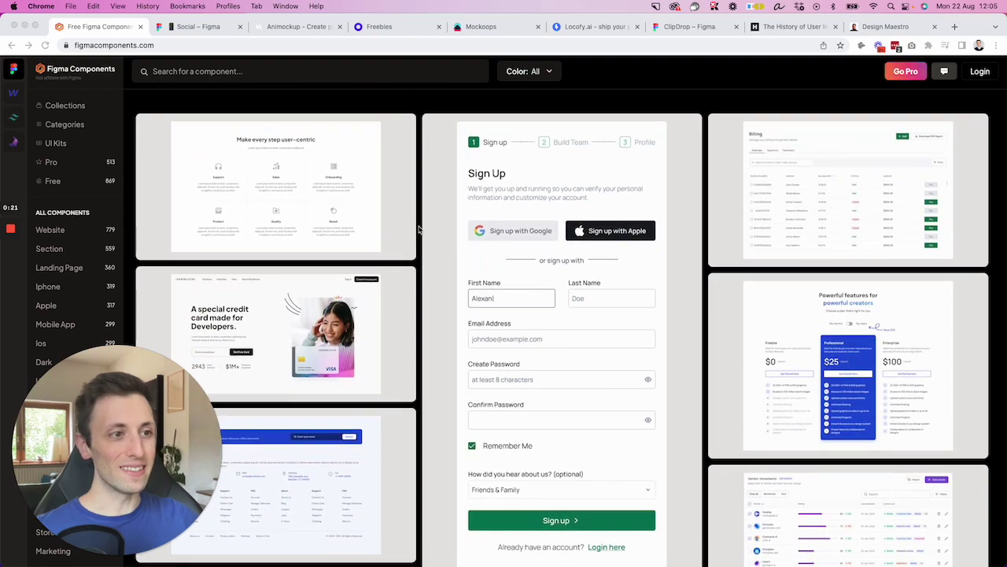
pyautogui.scroll(-15, 419, 228)
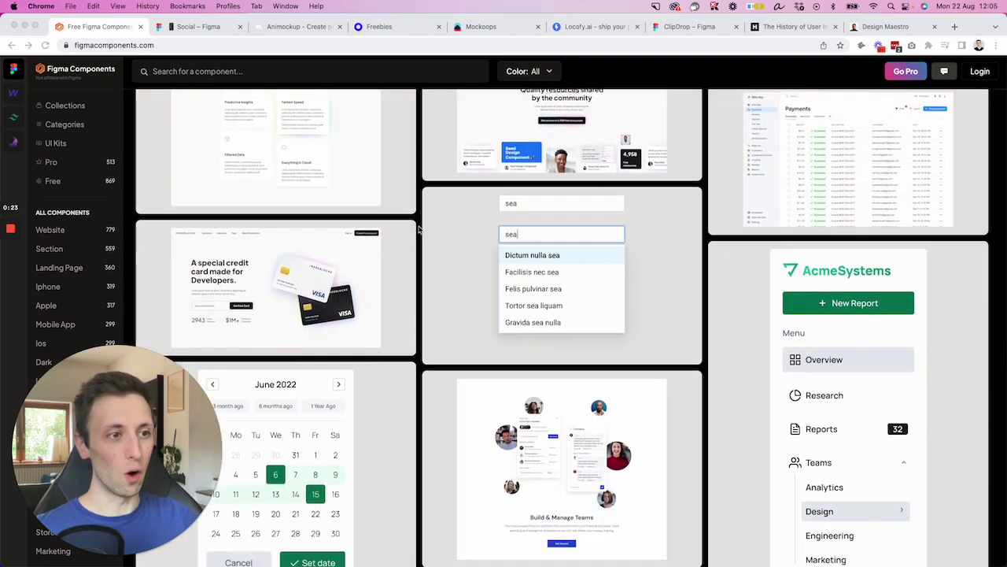
pyautogui.scroll(-20, 419, 229)
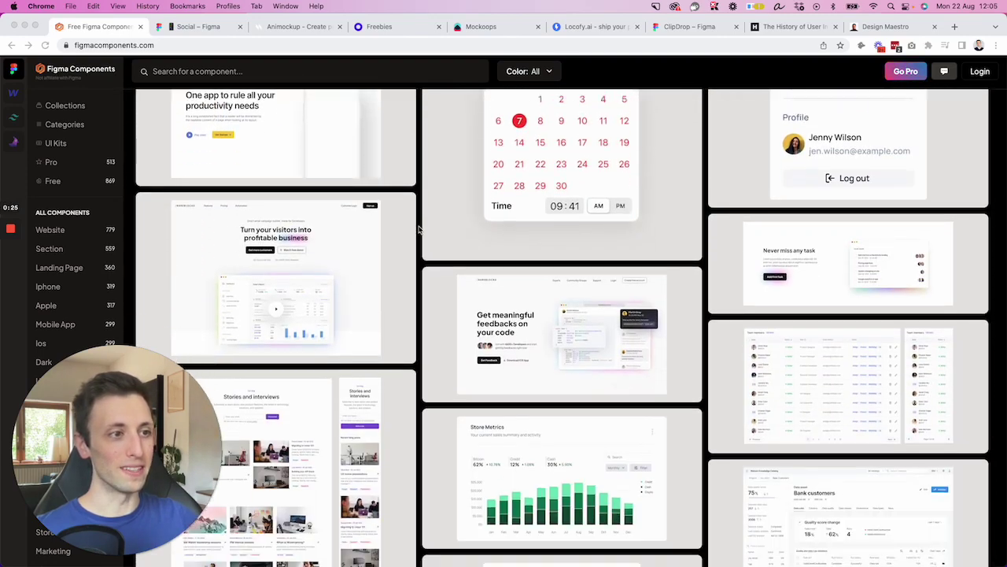
pyautogui.scroll(-2, 419, 228)
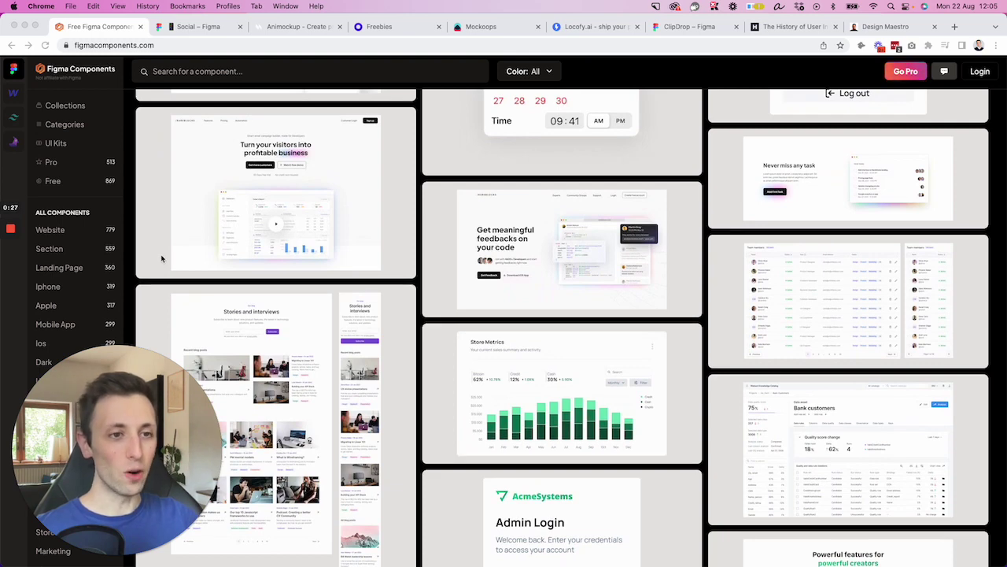
pyautogui.scroll(-3, 67, 230)
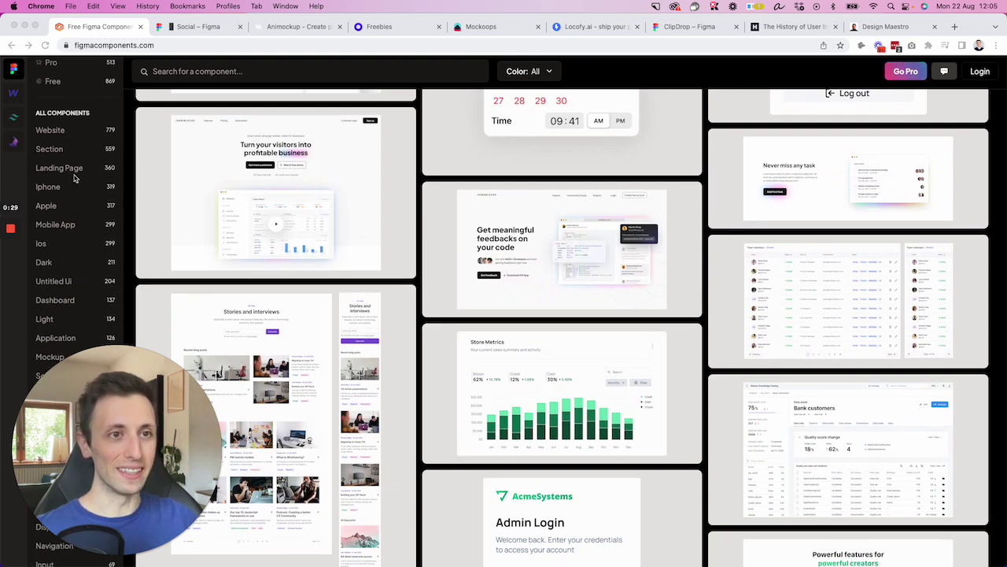
pyautogui.scroll(-5, 85, 151)
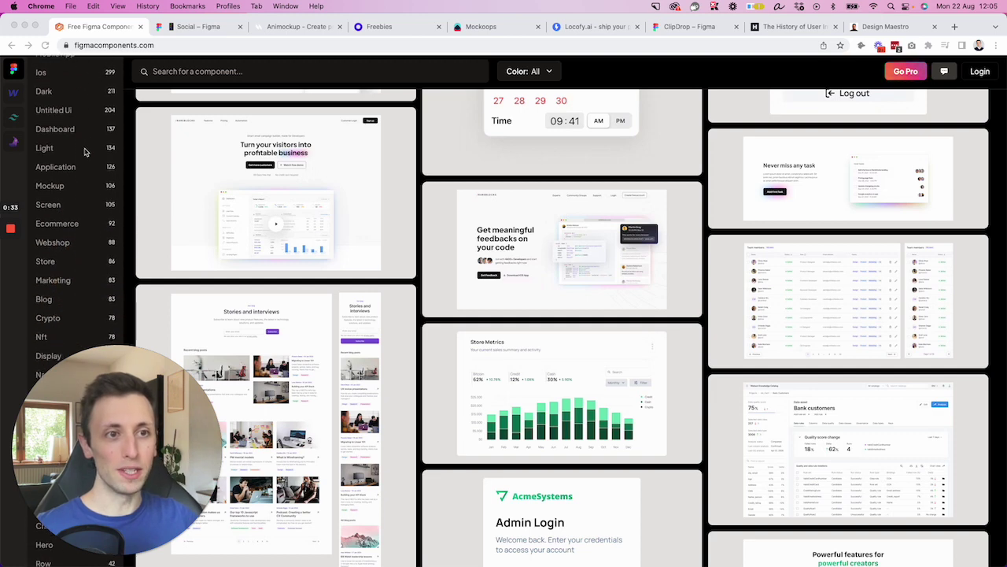
pyautogui.scroll(-4, 85, 152)
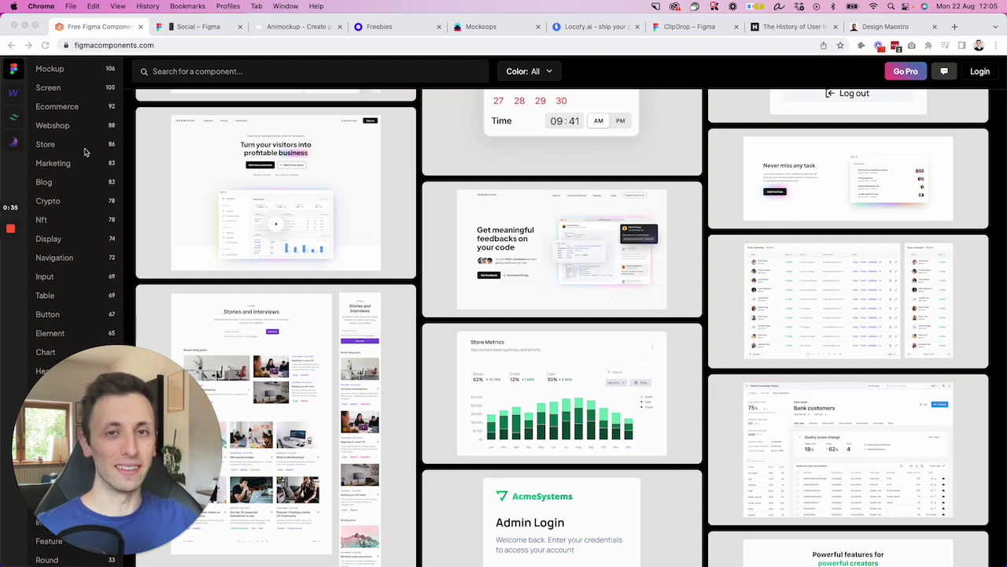
pyautogui.scroll(-3, 85, 151)
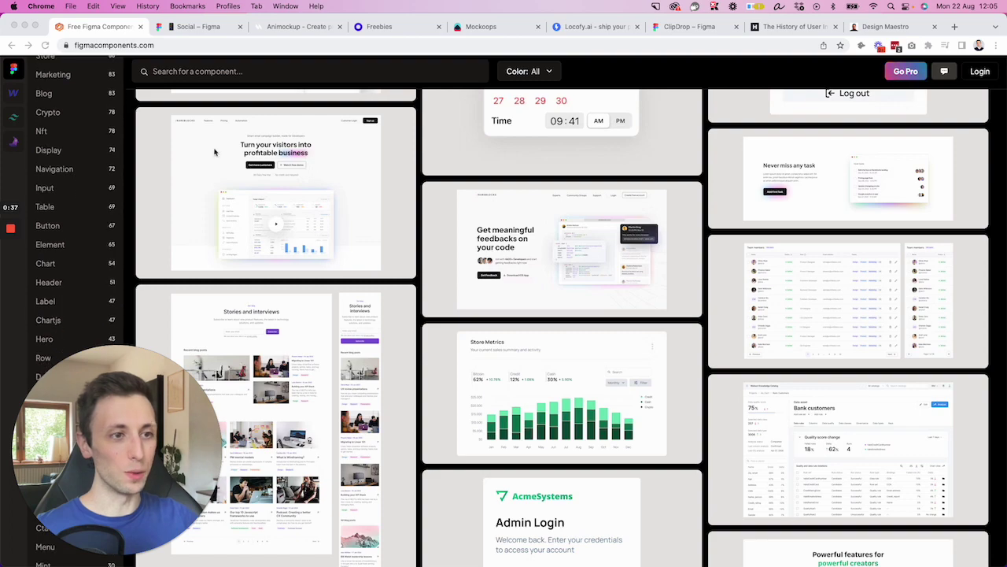
pyautogui.scroll(-6, 354, 157)
pyautogui.scroll(4, 352, 157)
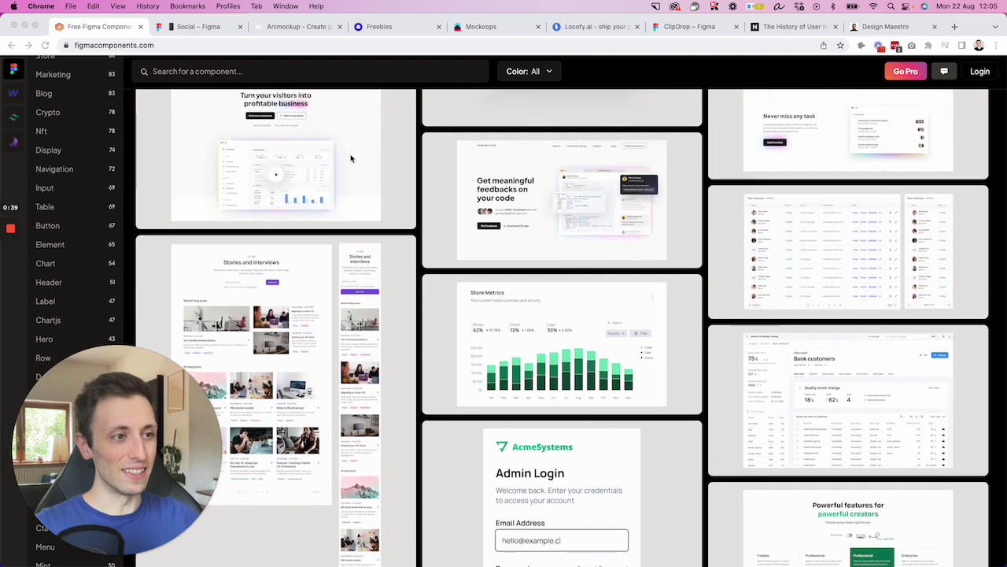
pyautogui.scroll(-1, 452, 255)
pyautogui.moveTo(596, 311)
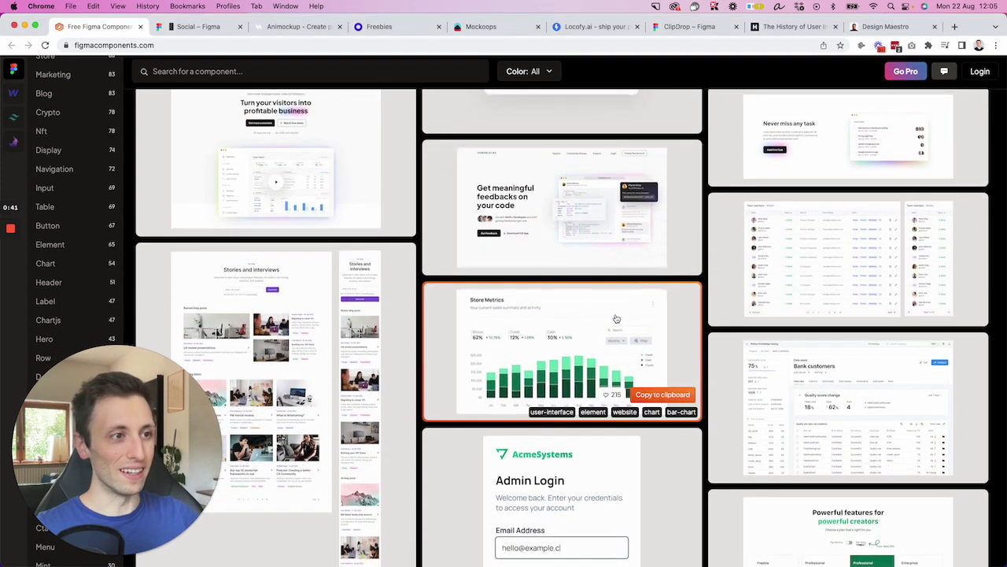
pyautogui.click(661, 395)
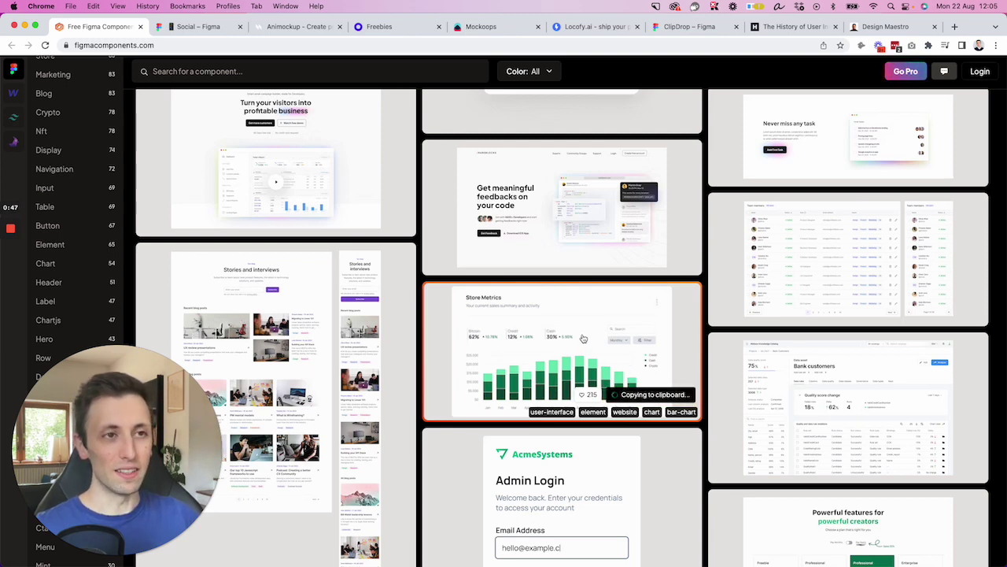
# Step: Switch to the Social Figma design file
pyautogui.click(198, 26)
pyautogui.scroll(-3, 386, 200)
pyautogui.scroll(-5, 380, 199)
# Step: Paste the copied Store Metrics chart onto an empty spot of the Social canvas
pyautogui.click(385, 212)
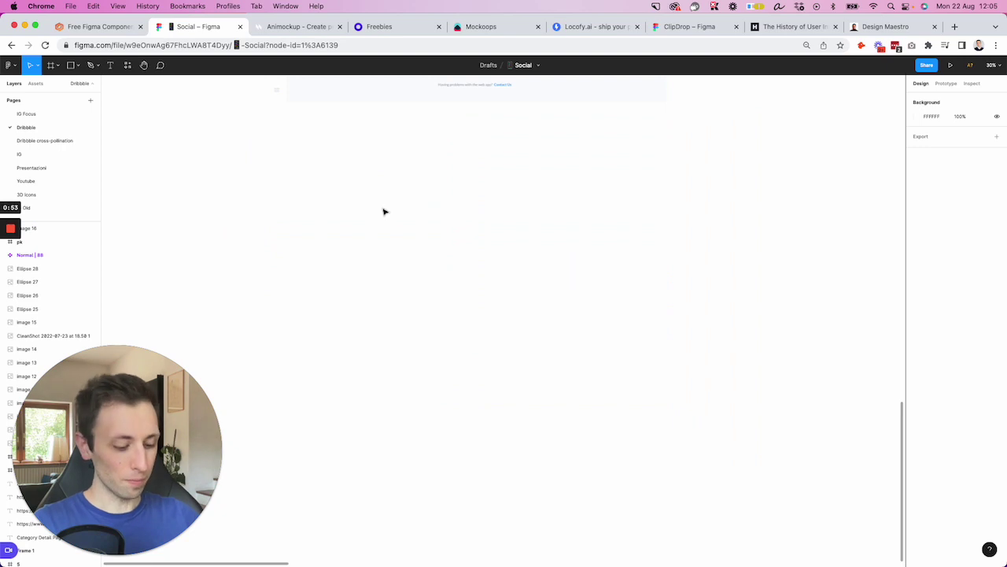
pyautogui.press('super+v')
pyautogui.scroll(5, 488, 328)
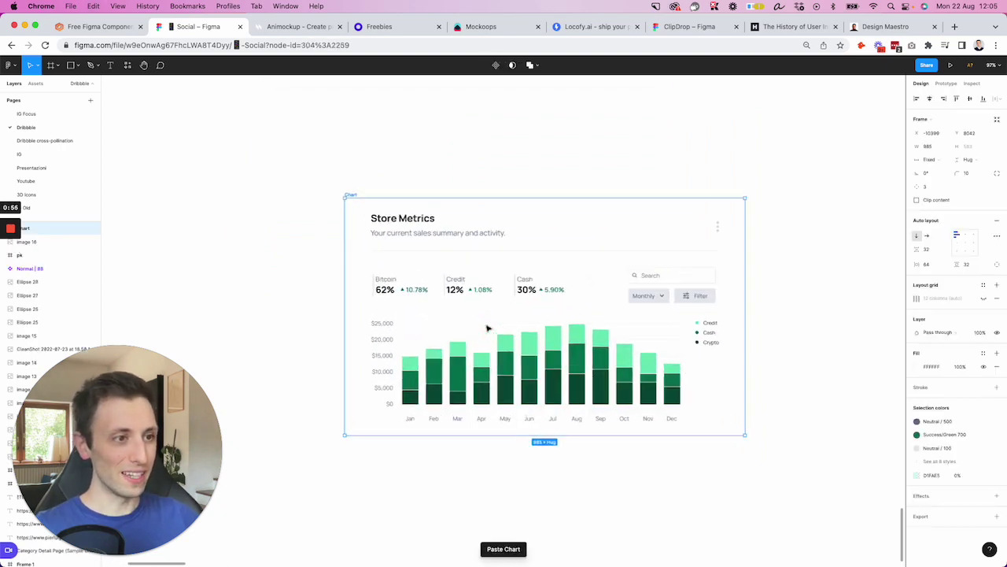
pyautogui.scroll(5, 488, 328)
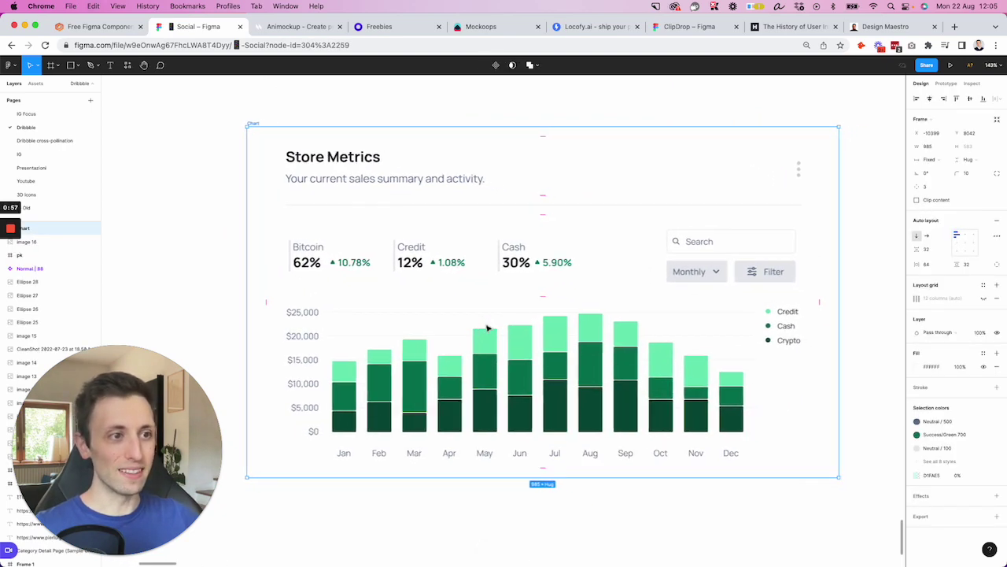
# Step: Inspect the pasted chart's stat values, Credit label, Chart frame and Store Metrics heading layers
pyautogui.keyDown('super'); pyautogui.click(453, 262); pyautogui.keyUp('super')
pyautogui.click(414, 248)
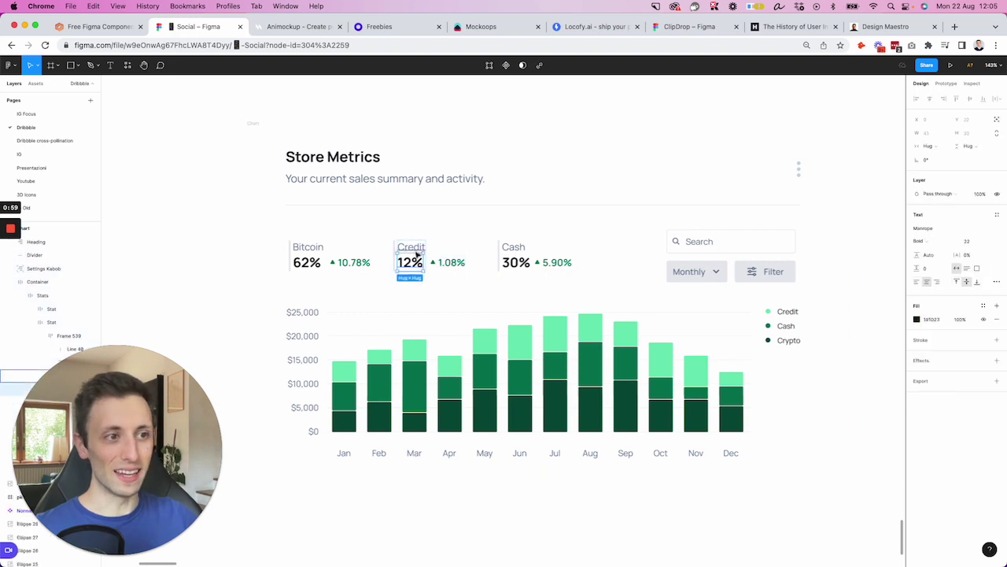
pyautogui.click(370, 203)
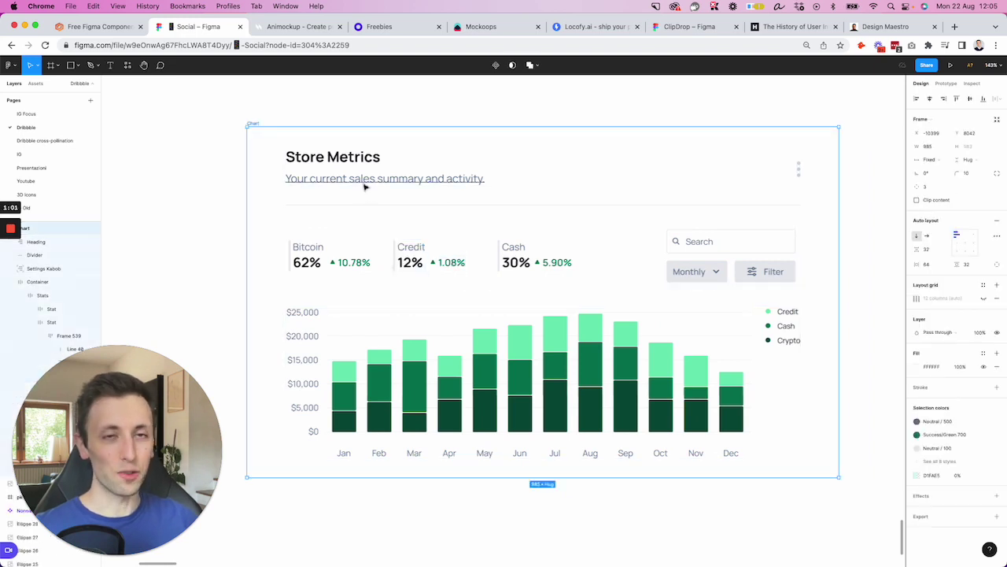
pyautogui.click(364, 186)
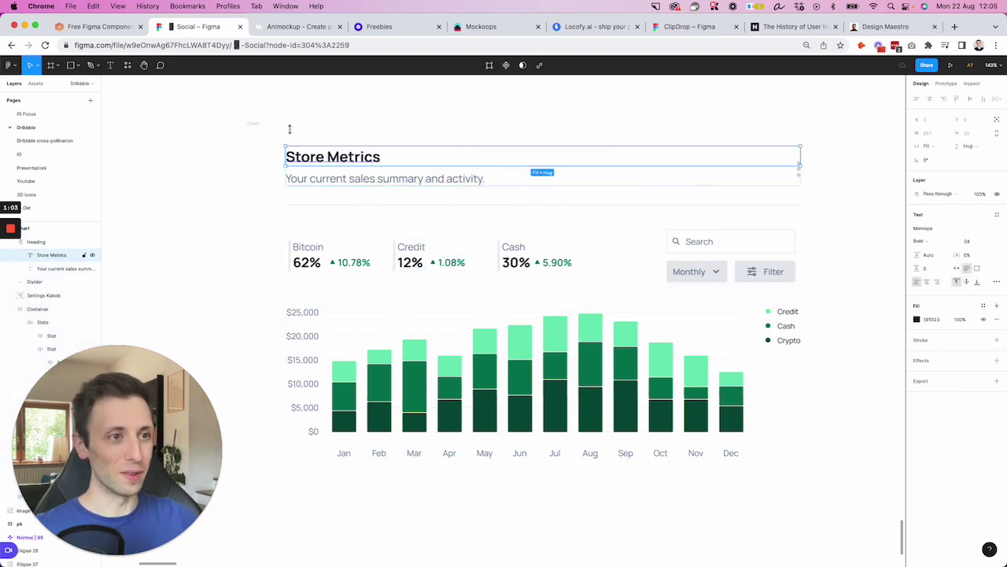
pyautogui.click(98, 26)
# Step: Scroll further down the Figma component gallery, then go to the Animockup Twitter-post mockup editor
pyautogui.scroll(-15, 422, 245)
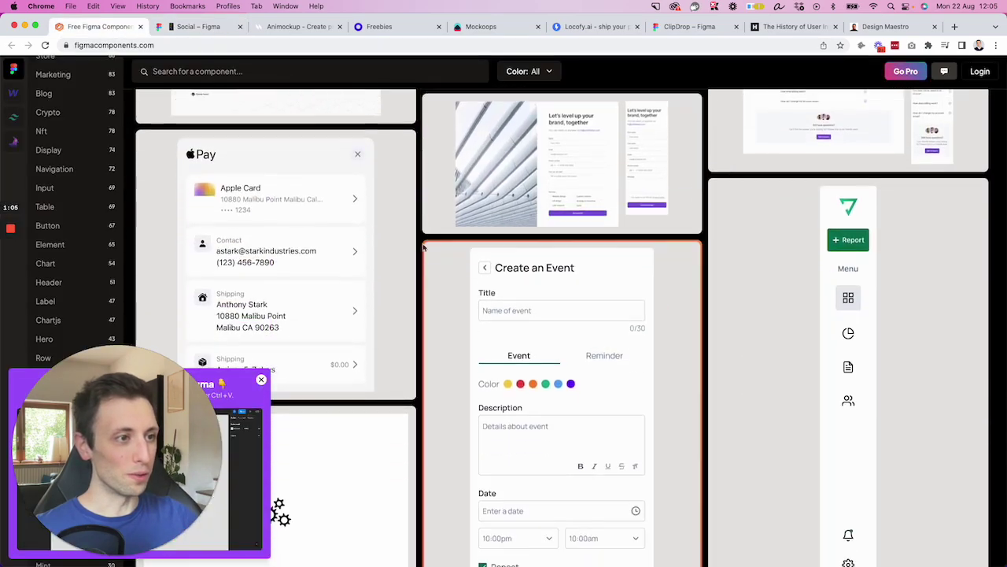
pyautogui.scroll(-5, 423, 247)
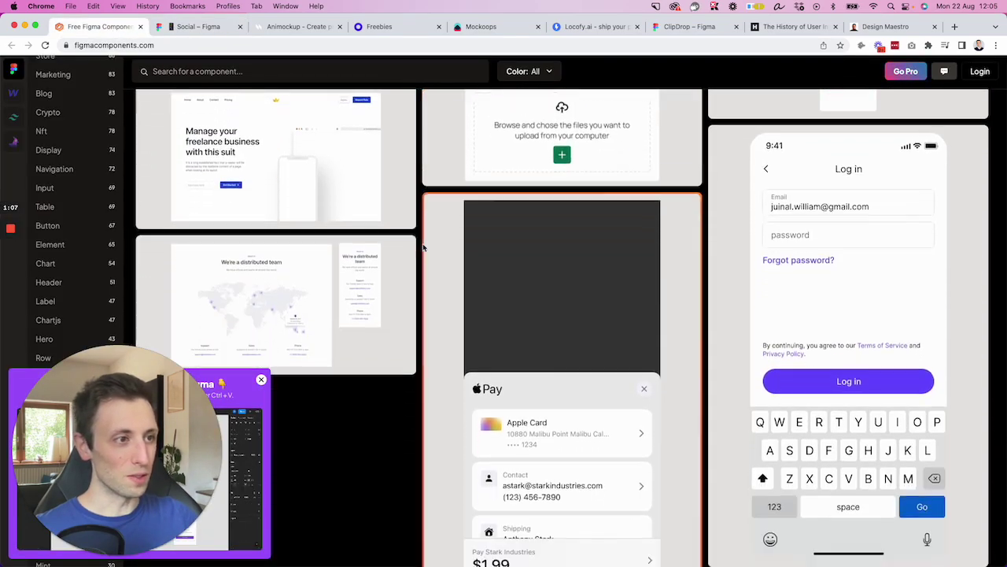
pyautogui.scroll(-5, 422, 247)
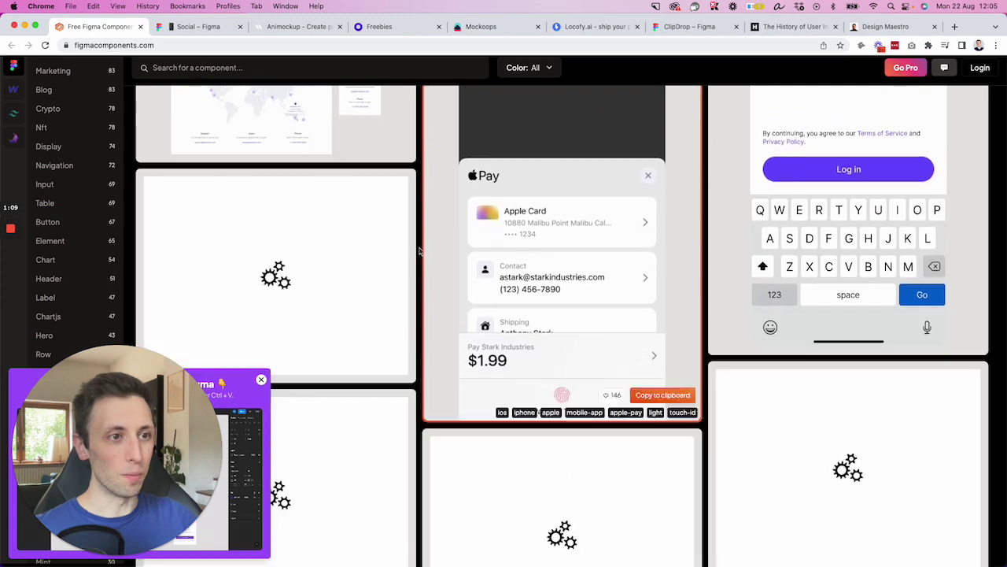
pyautogui.scroll(-2, 401, 264)
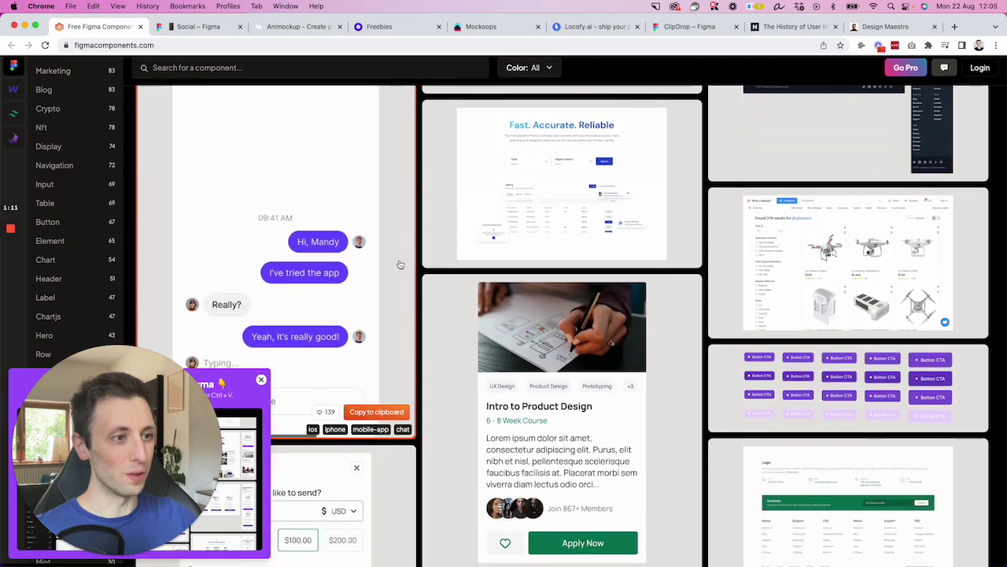
pyautogui.click(285, 31)
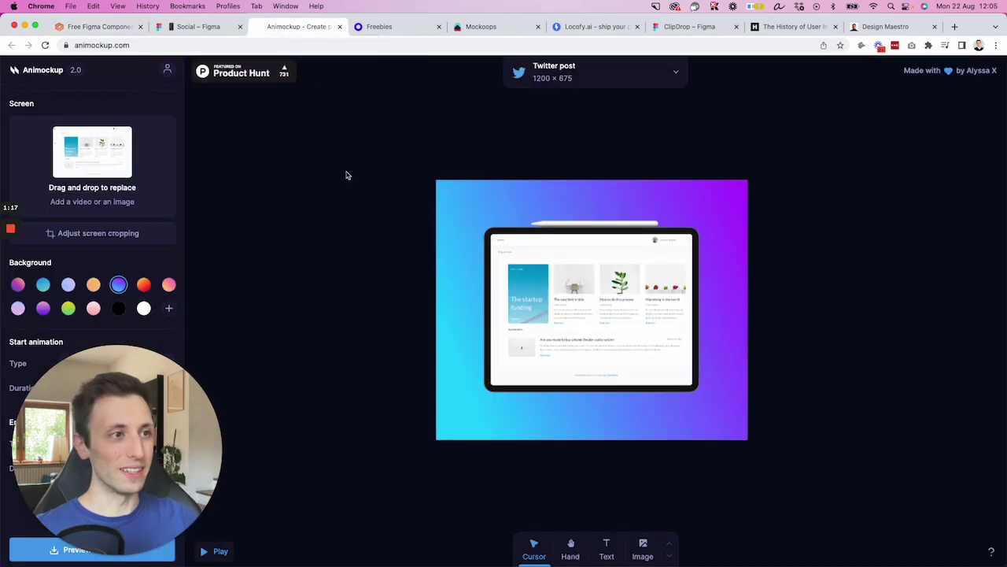
# Step: Set the Animockup device to Apple Pro Display XDR (3900 × 2195) instead of iPad Pro 13
pyautogui.press('super+equal')
pyautogui.press('super+equal')
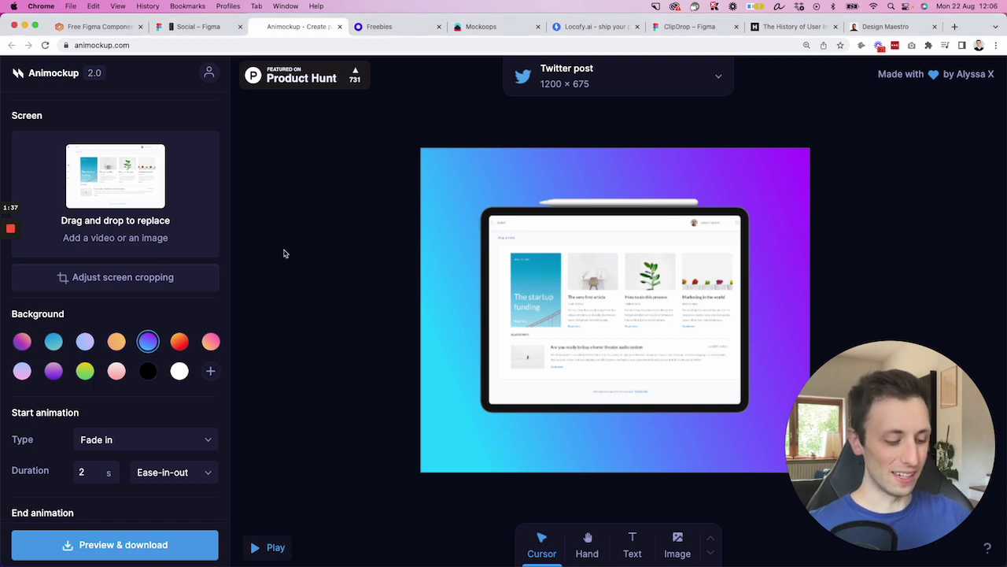
pyautogui.press('super+minus')
pyautogui.scroll(3, 133, 208)
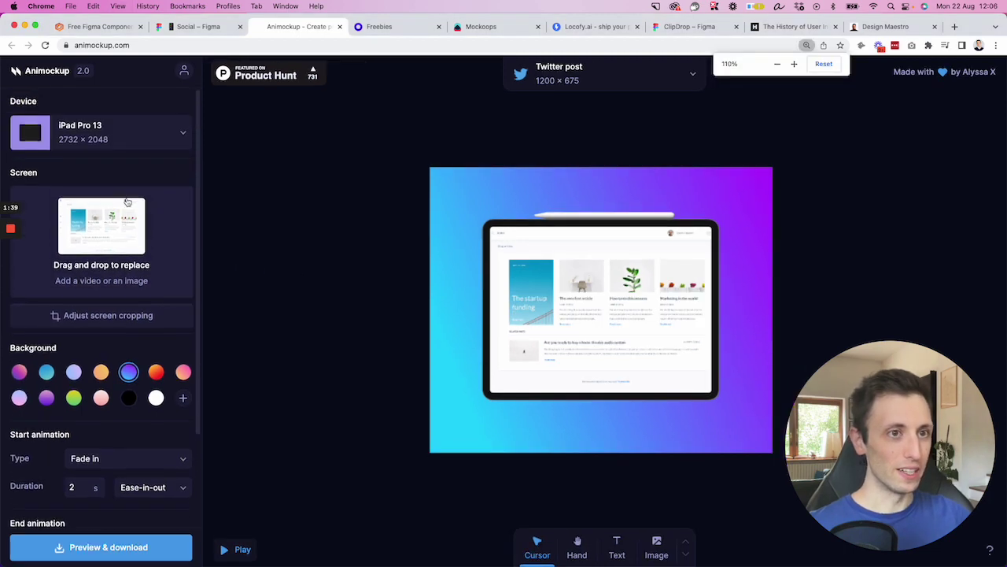
pyautogui.click(124, 130)
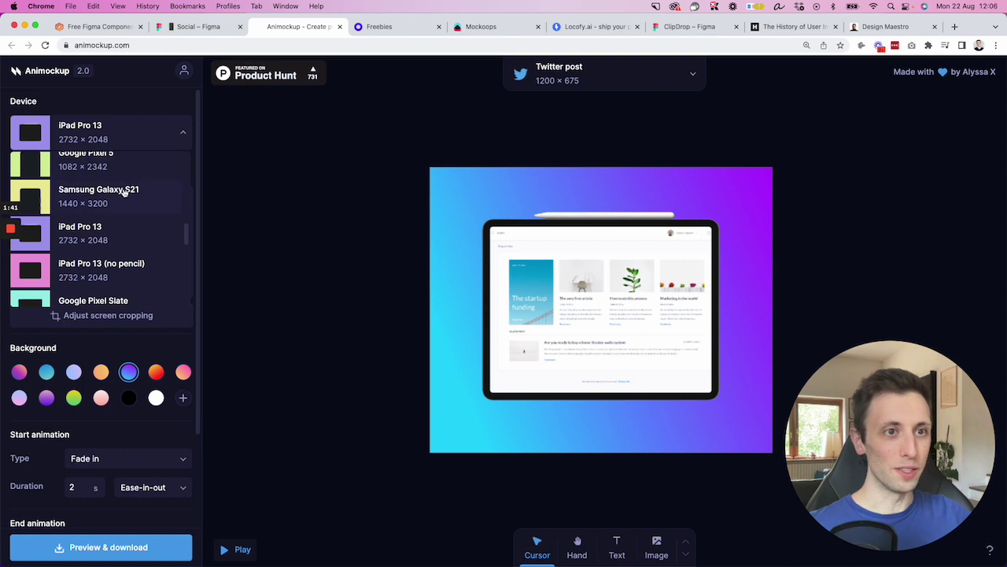
pyautogui.scroll(-2, 123, 193)
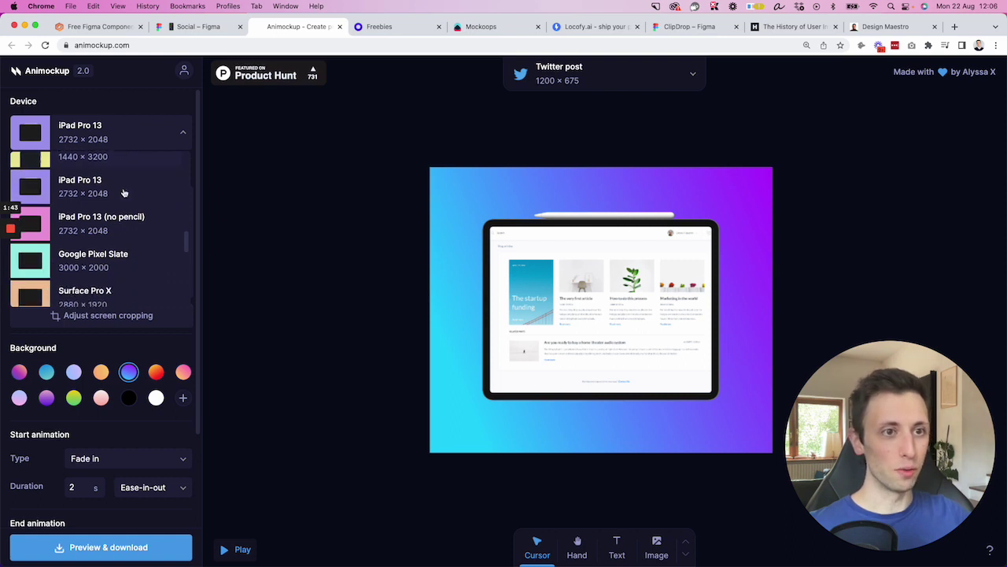
pyautogui.scroll(-2, 123, 193)
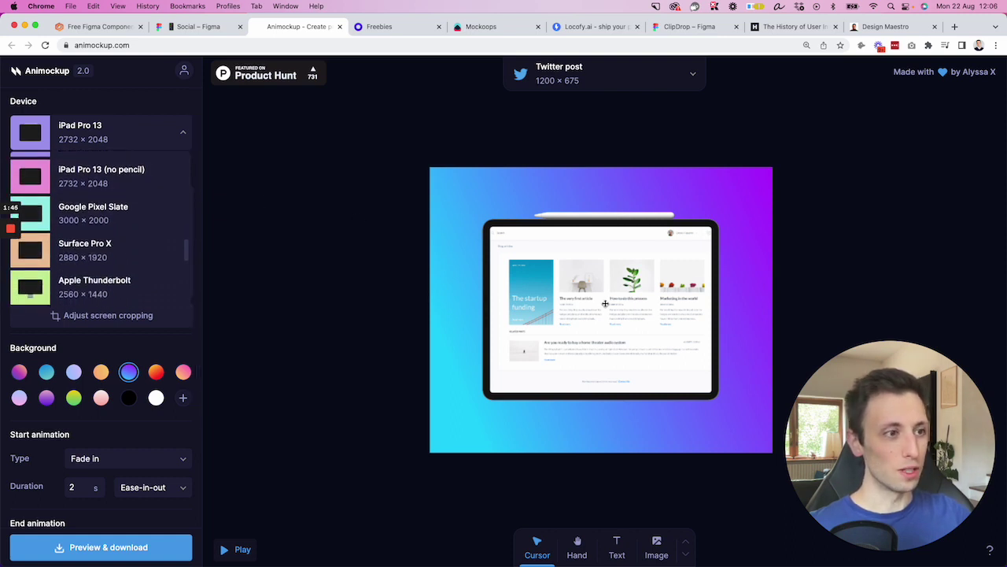
pyautogui.scroll(-4, 123, 255)
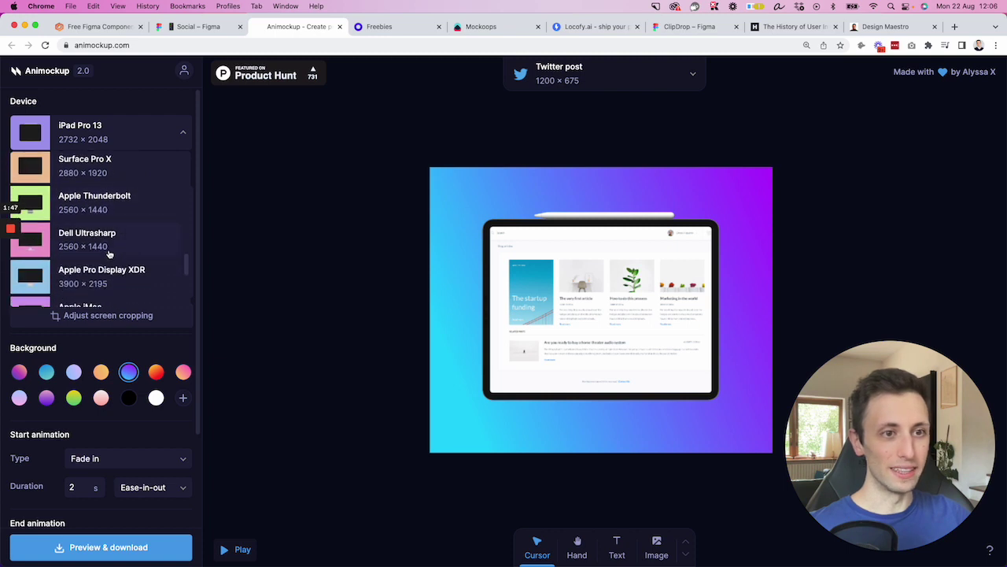
pyautogui.click(110, 271)
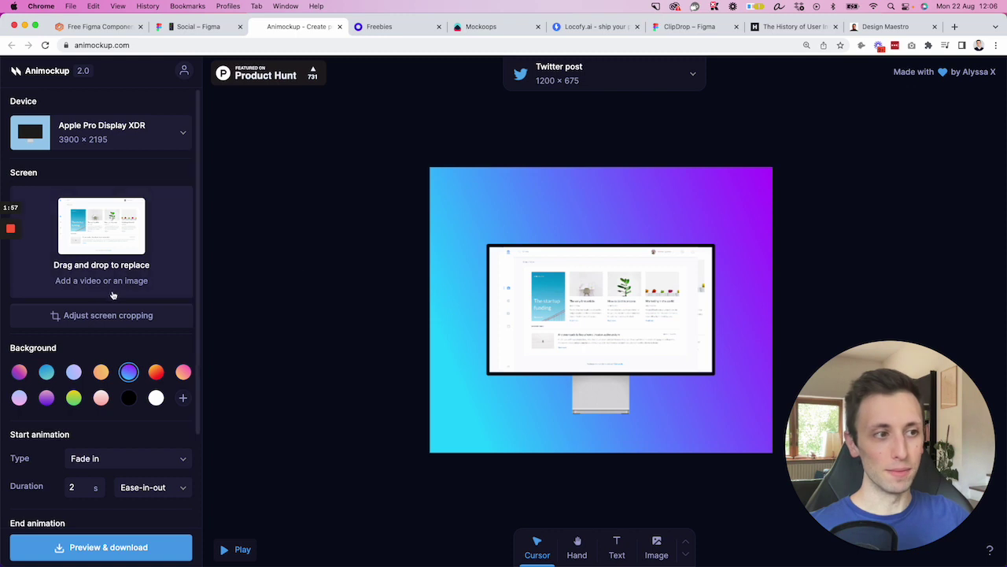
# Step: Adjust how the screenshot is cropped on the monitor mockup
pyautogui.click(122, 315)
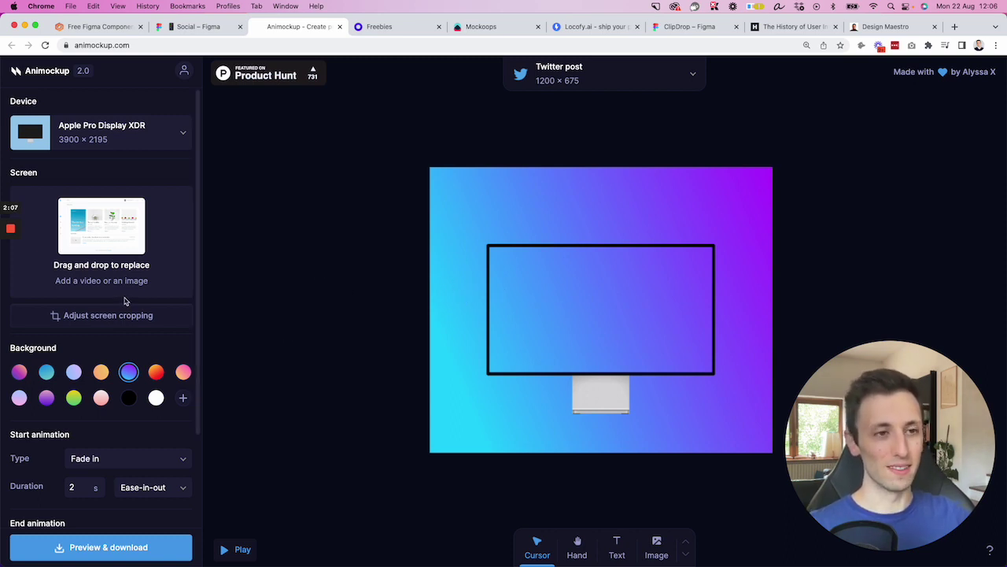
pyautogui.scroll(-1, 130, 291)
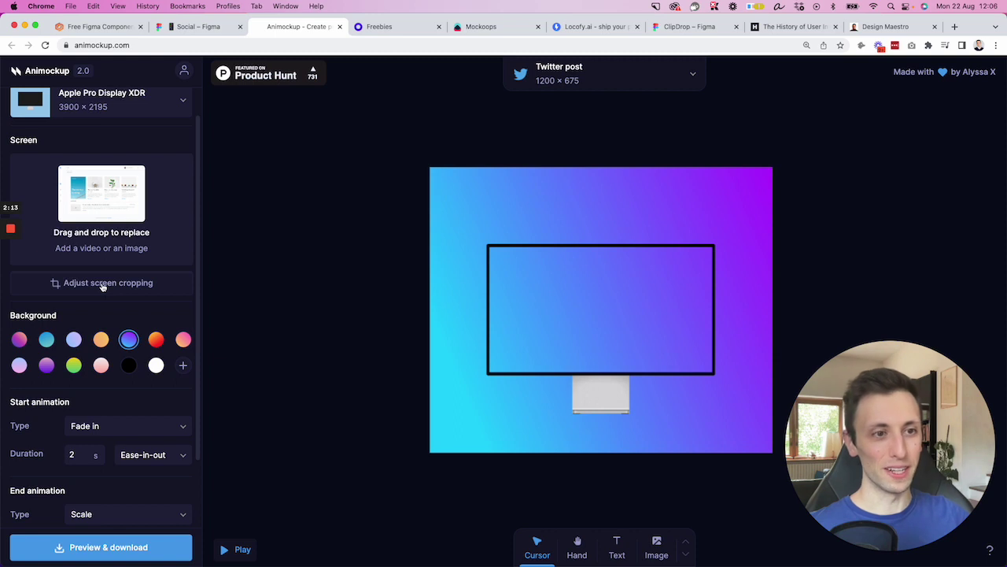
pyautogui.scroll(-1, 127, 322)
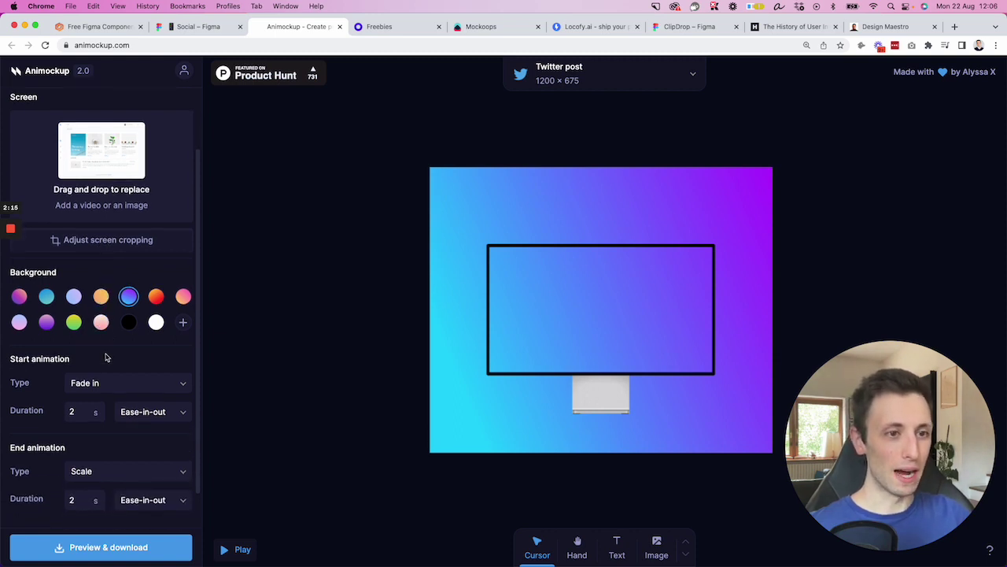
pyautogui.scroll(-1, 105, 355)
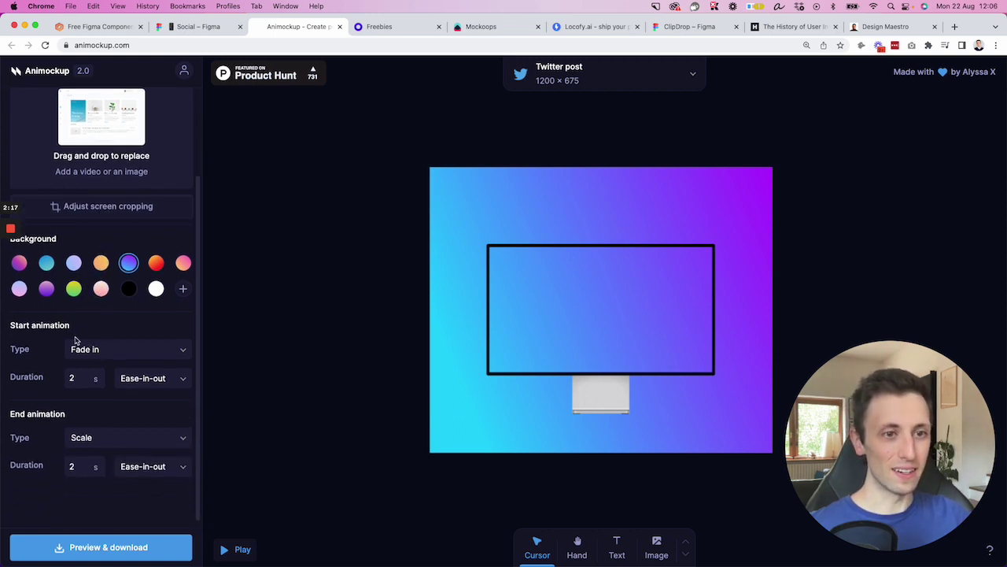
# Step: Keep the Fade in start animation, play the mockup animation, and request Preview & download
pyautogui.click(106, 351)
pyautogui.scroll(-3, 117, 389)
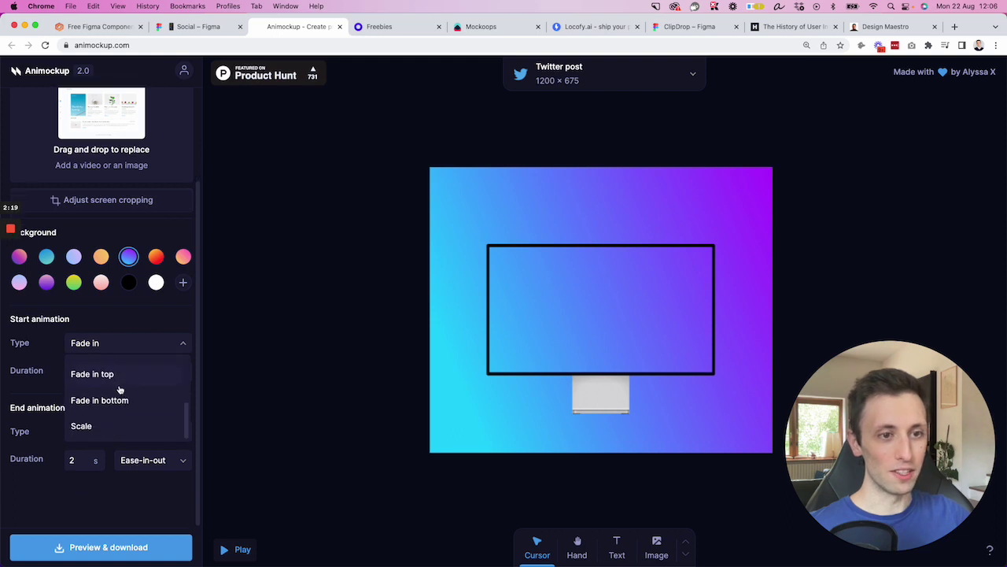
pyautogui.click(124, 309)
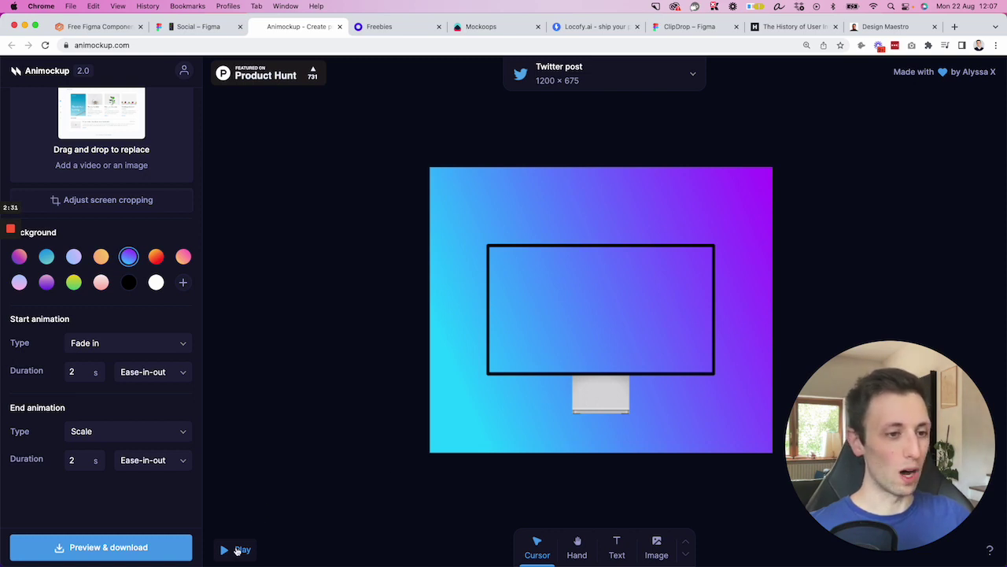
pyautogui.click(239, 550)
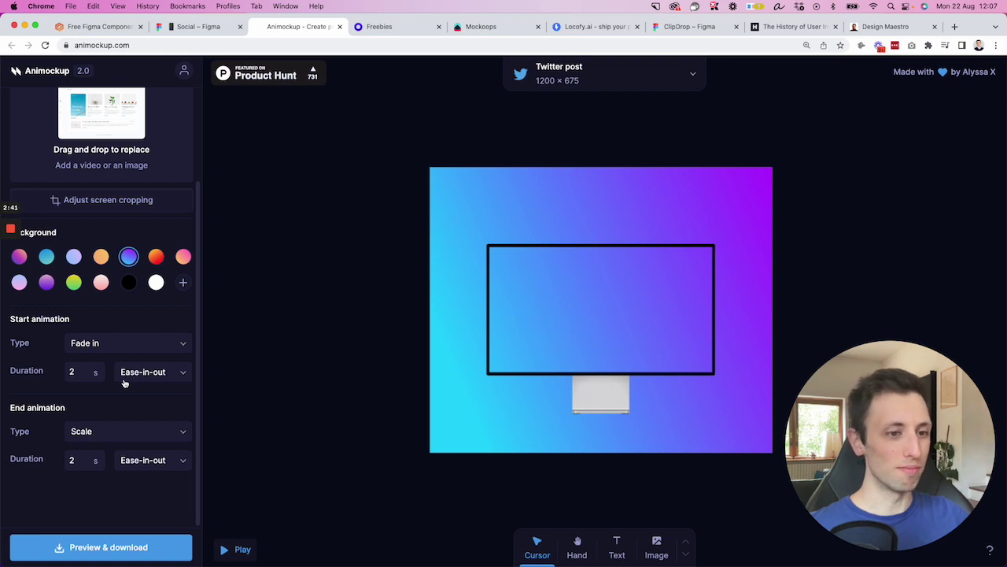
pyautogui.click(151, 538)
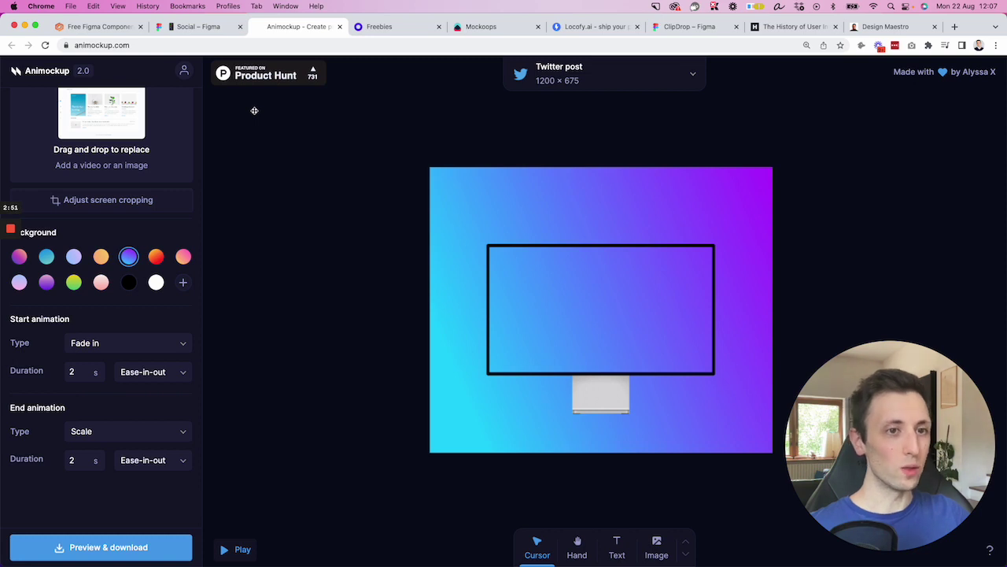
# Step: Open the Giglio Designs Freebies page and scroll down the course cards to Webflow
pyautogui.click(391, 31)
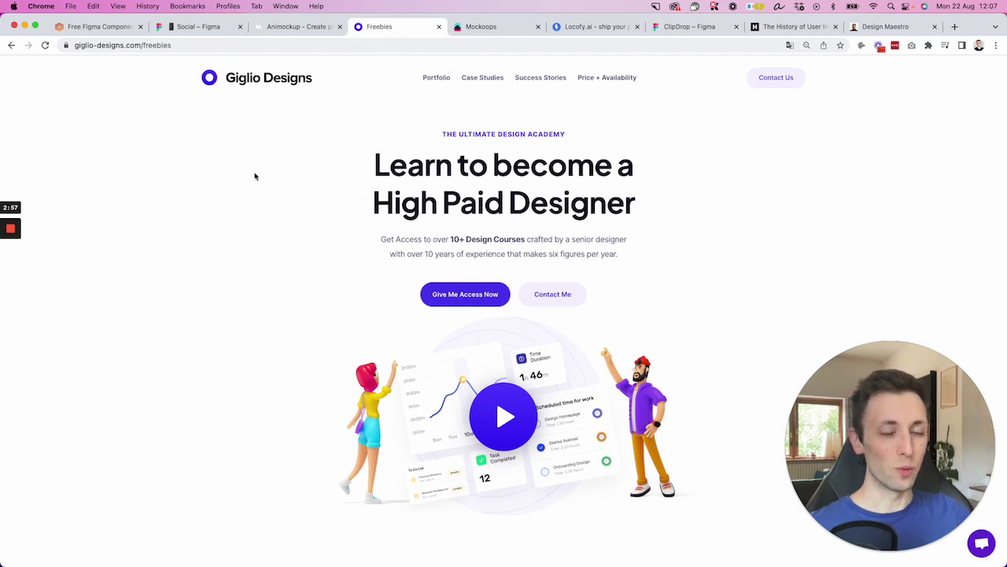
pyautogui.scroll(-1, 254, 176)
pyautogui.scroll(1, 254, 176)
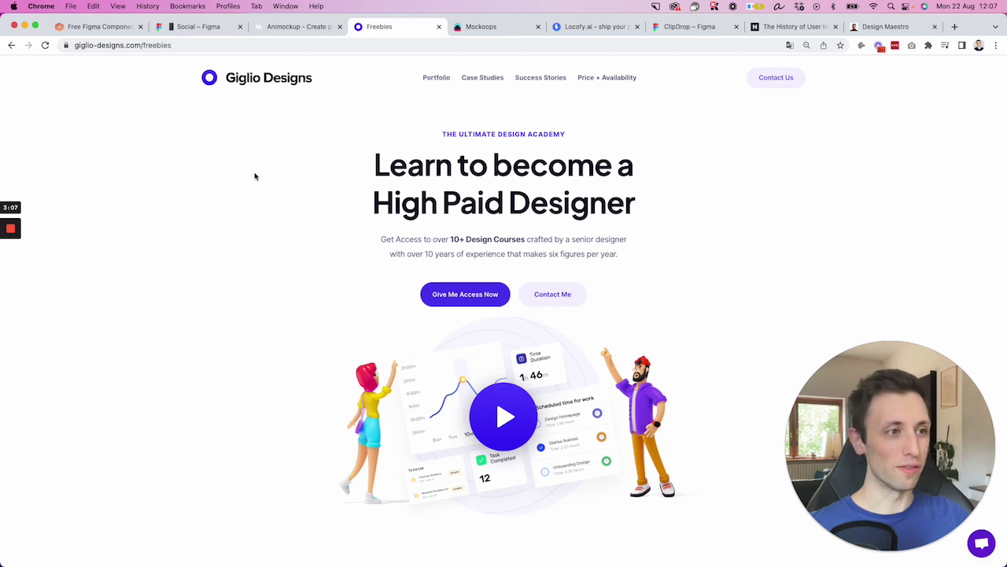
pyautogui.scroll(-10, 254, 176)
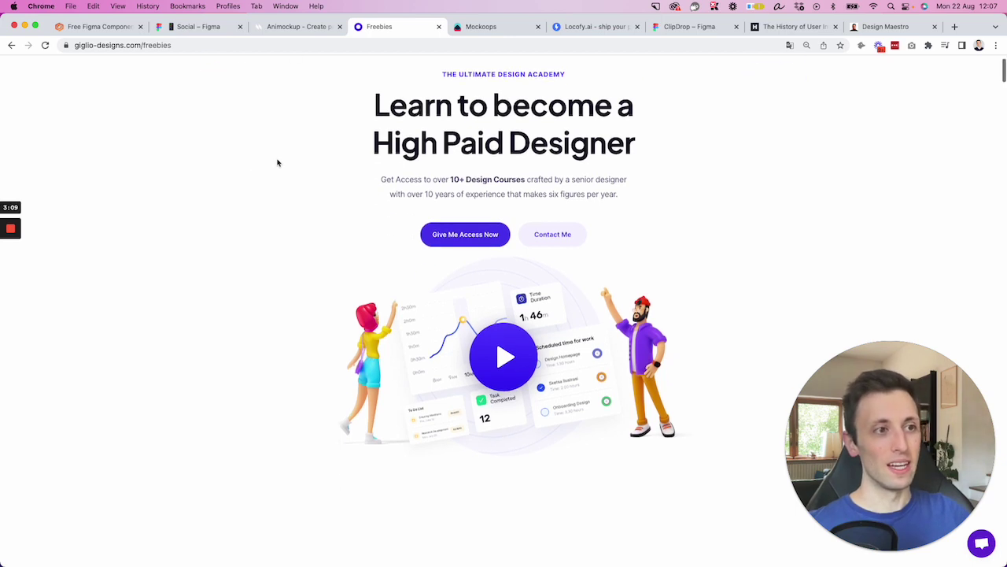
pyautogui.scroll(-5, 227, 207)
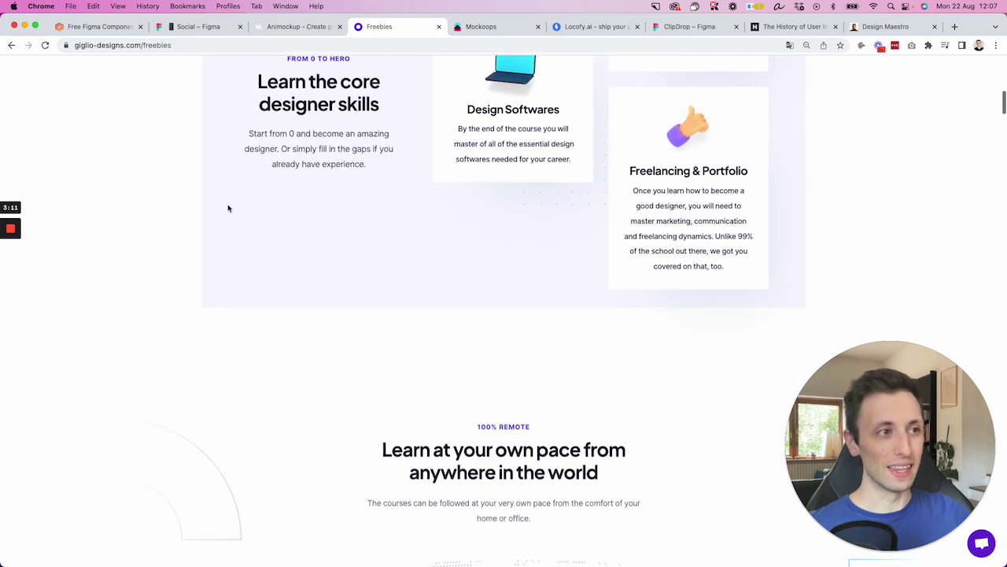
pyautogui.scroll(-10, 228, 207)
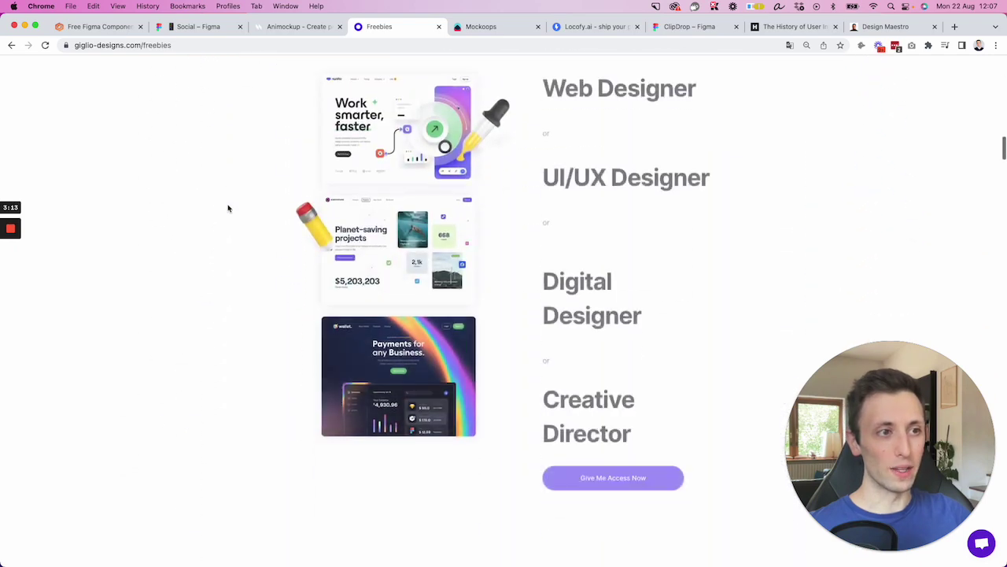
pyautogui.scroll(-8, 229, 208)
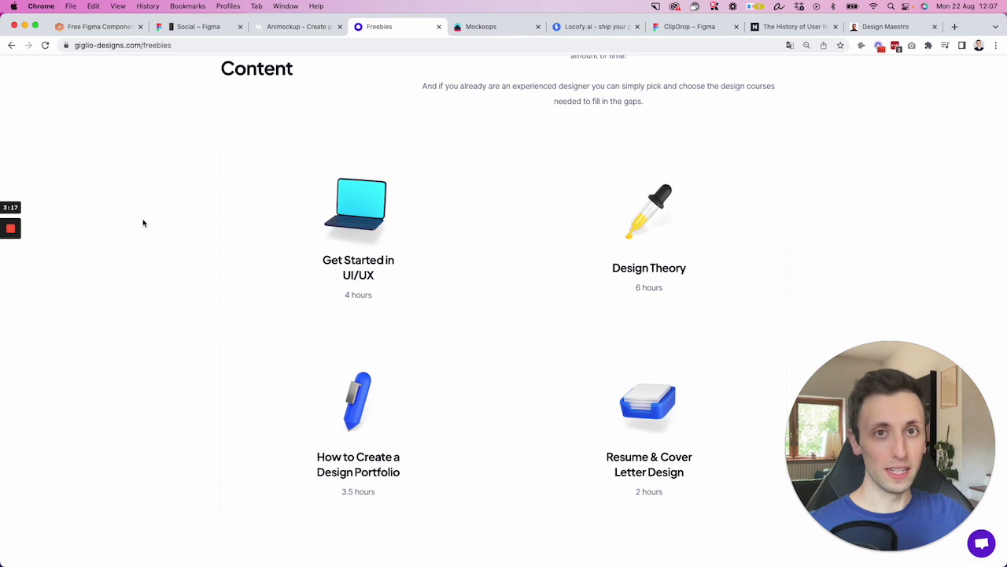
pyautogui.scroll(-1, 143, 223)
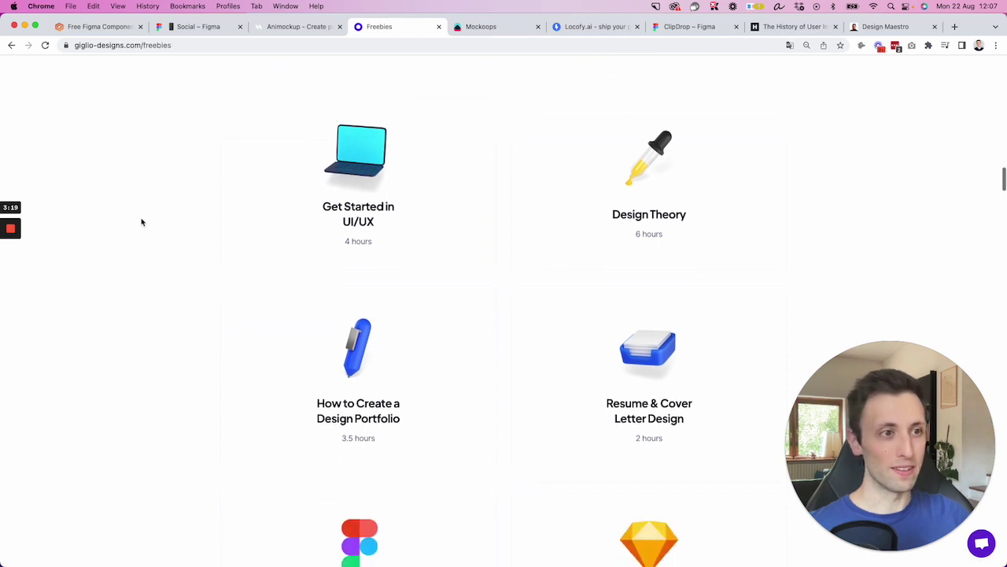
pyautogui.scroll(2, 141, 224)
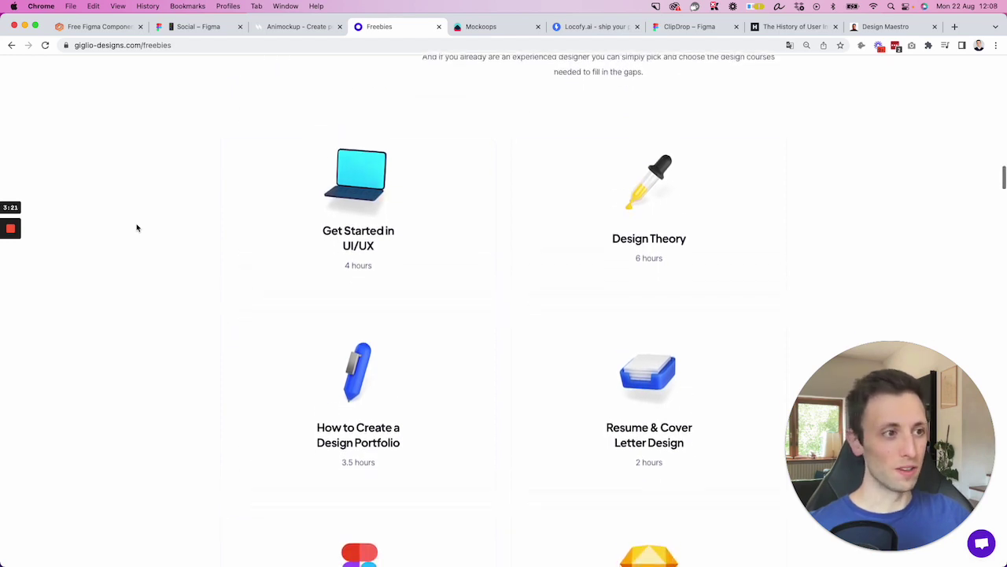
pyautogui.scroll(-5, 138, 227)
pyautogui.scroll(-10, 717, 167)
pyautogui.scroll(-15, 466, 258)
pyautogui.scroll(-2, 466, 257)
pyautogui.scroll(-1, 465, 257)
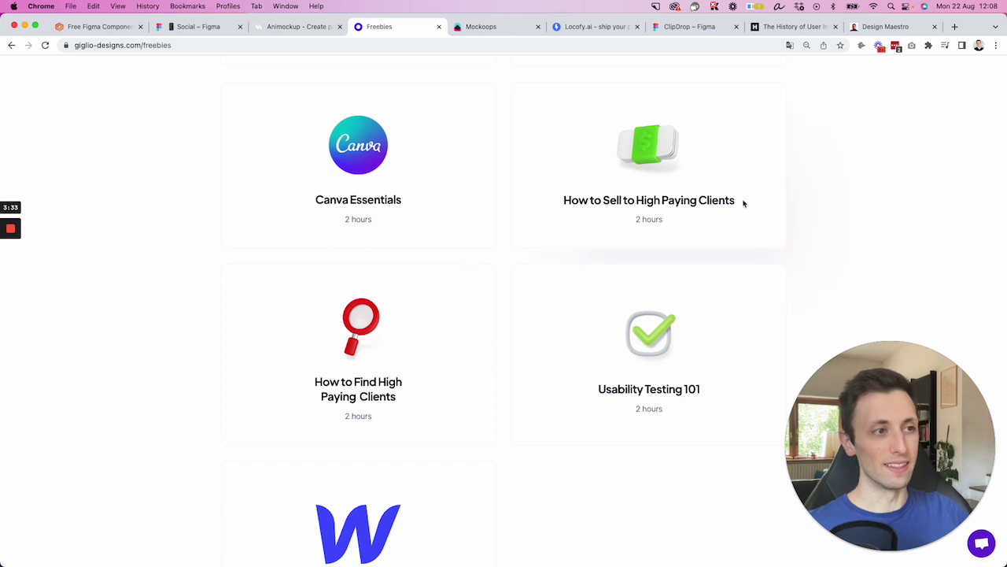
pyautogui.scroll(-5, 759, 205)
pyautogui.scroll(-2, 822, 206)
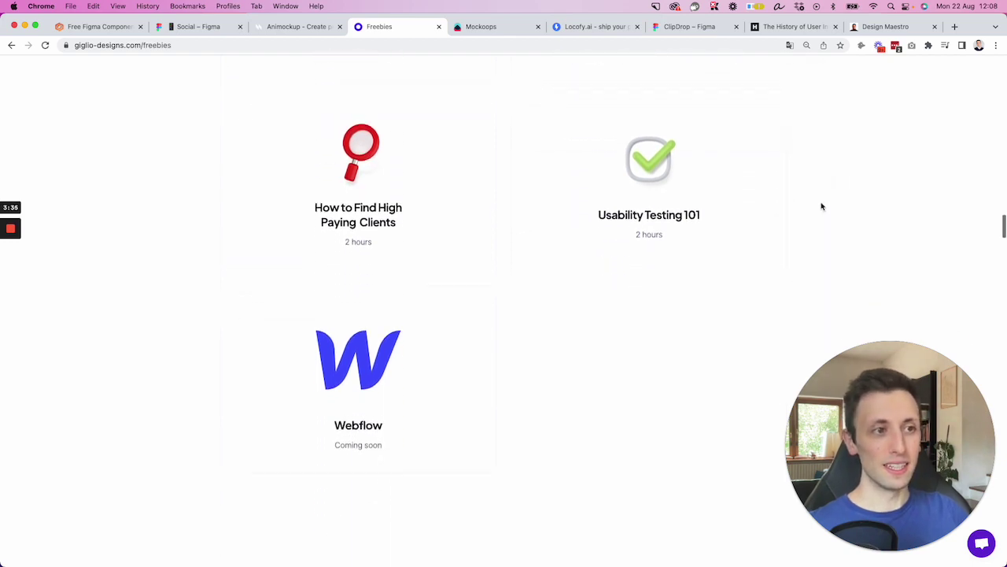
# Step: Reload the Mockoops homepage, zoom to 125% and watch the 'Test title!' demo video
pyautogui.click(493, 32)
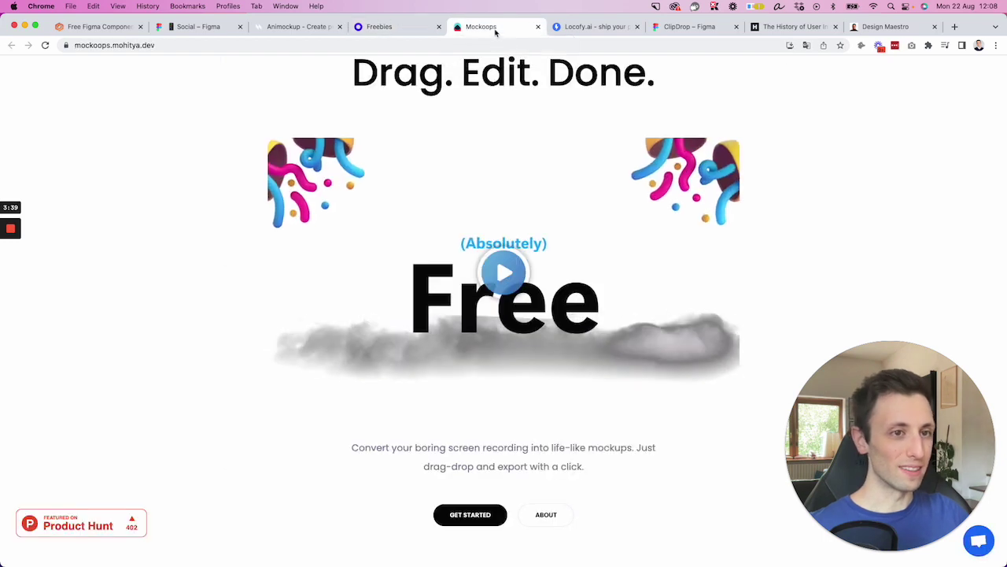
pyautogui.scroll(3, 506, 109)
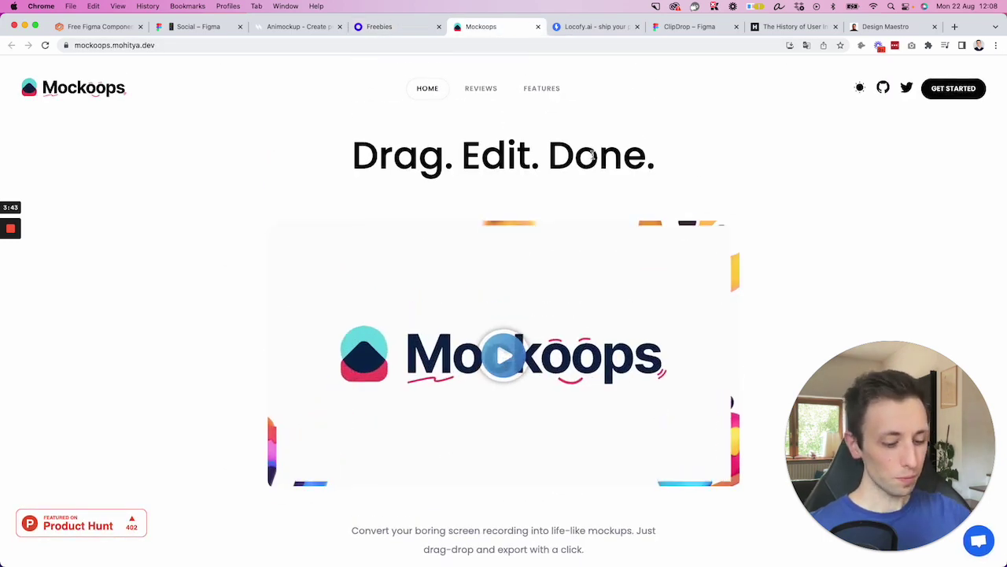
pyautogui.press('super+r')
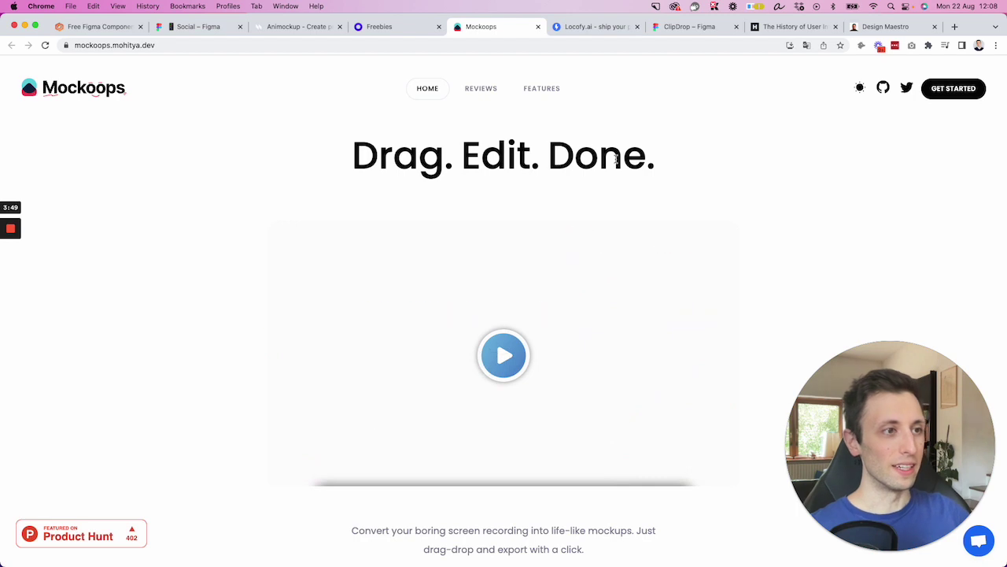
pyautogui.scroll(-1, 770, 129)
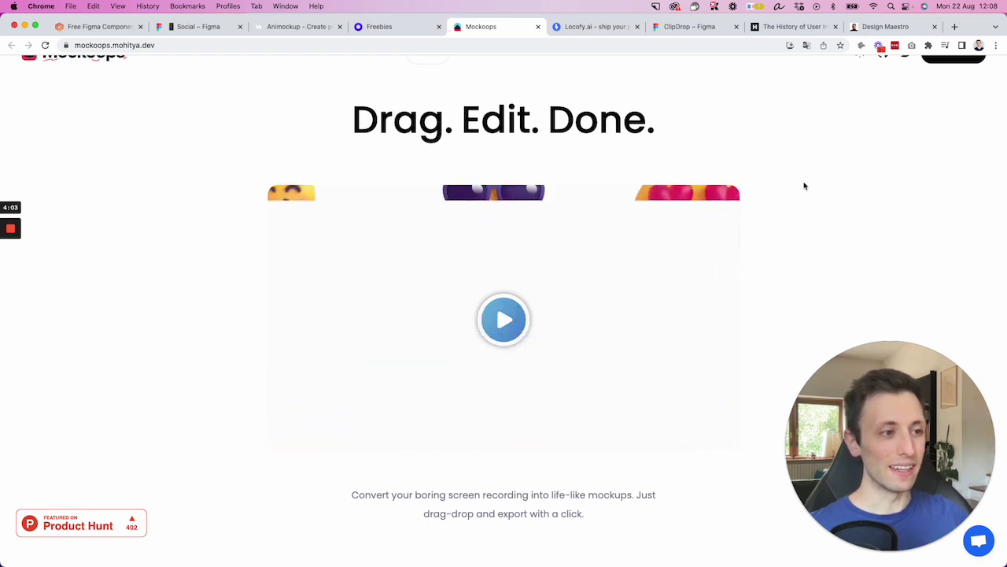
pyautogui.press('super+equal')
pyautogui.press('super+equal')
pyautogui.scroll(-3, 803, 186)
pyautogui.scroll(2, 772, 180)
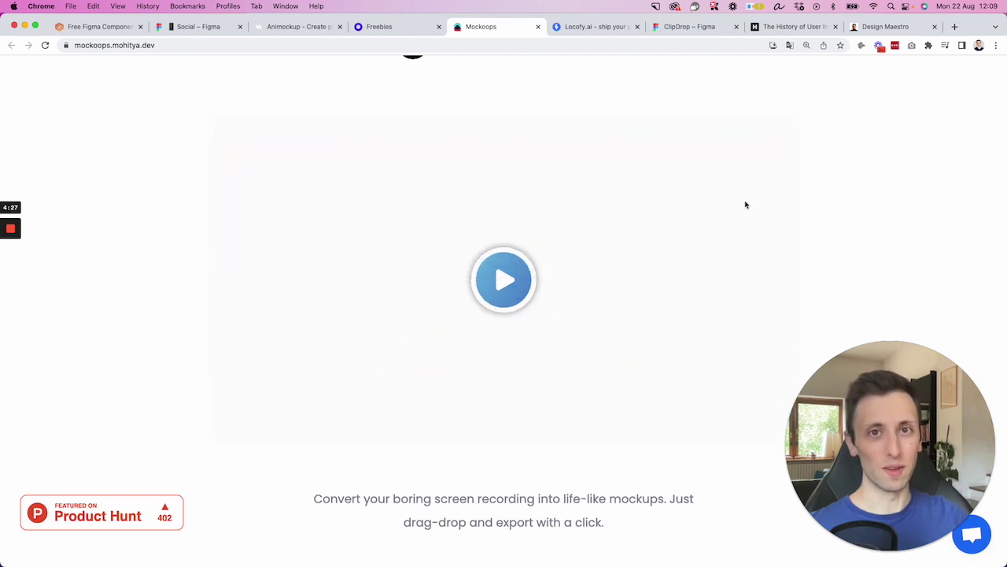
pyautogui.scroll(-1, 837, 185)
pyautogui.scroll(1, 839, 189)
pyautogui.scroll(2, 838, 187)
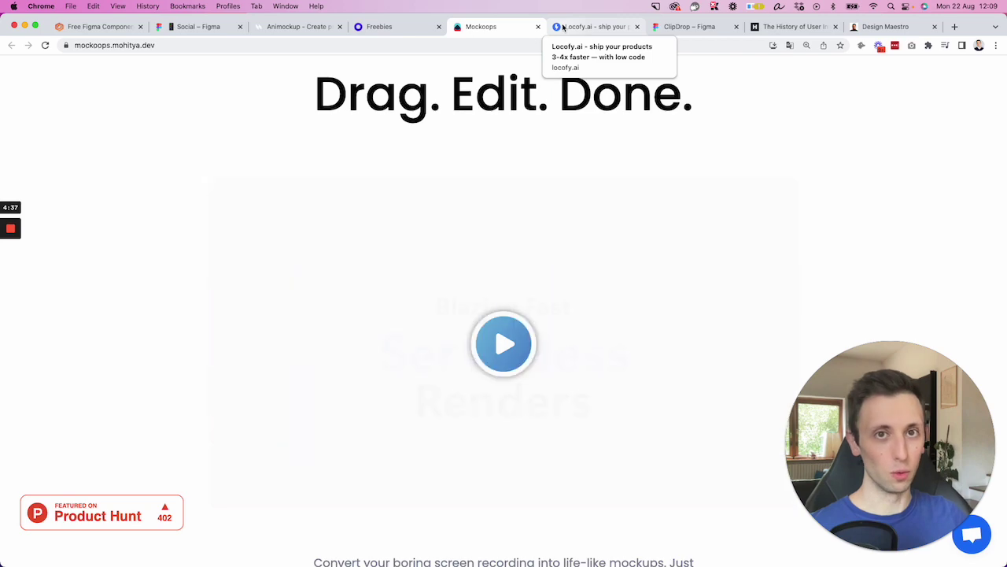
# Step: Open Locofy.ai and scroll past the lines-of-code counter and partner logos to builder testimonials
pyautogui.click(564, 28)
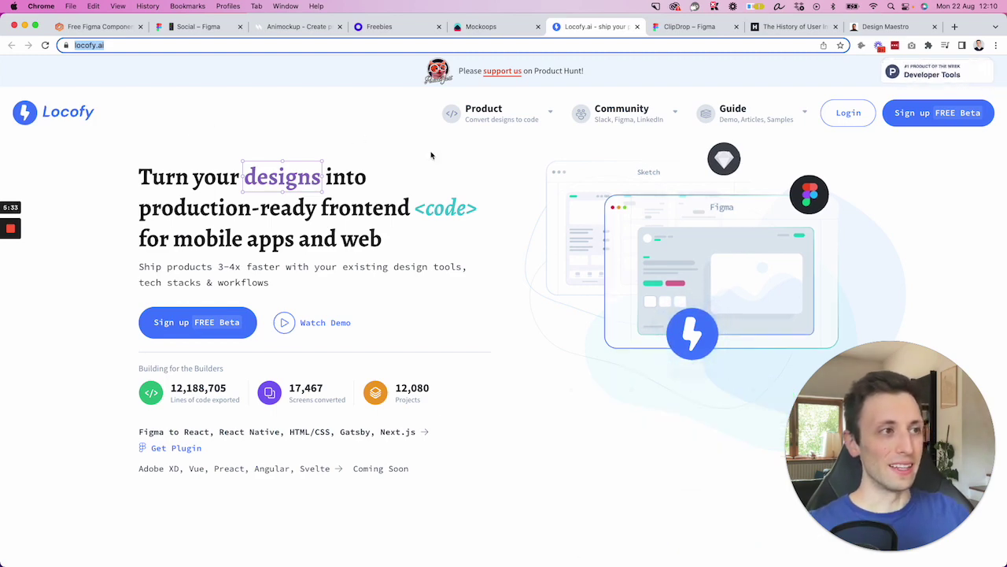
pyautogui.scroll(-2, 394, 146)
pyautogui.scroll(-5, 528, 159)
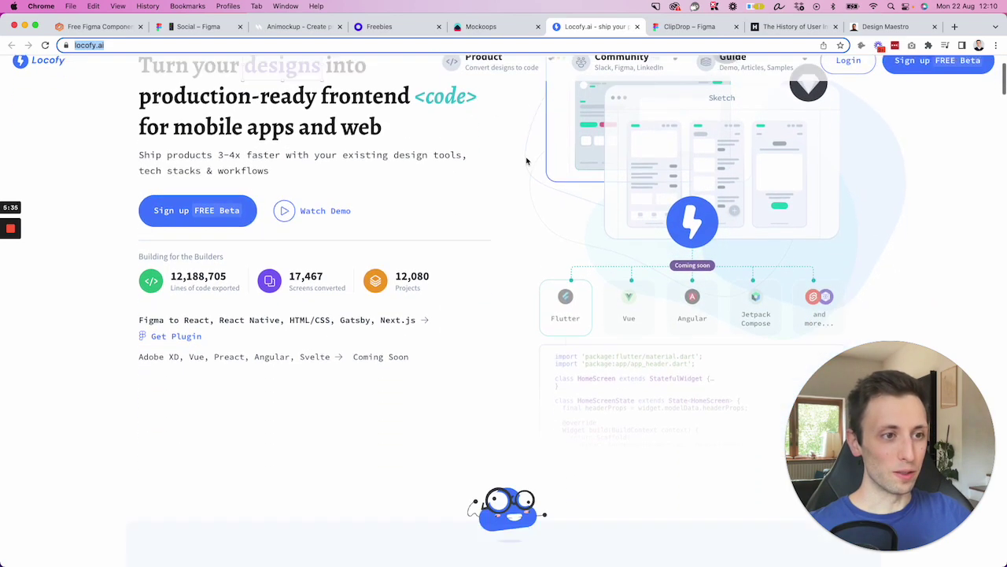
pyautogui.scroll(-3, 591, 175)
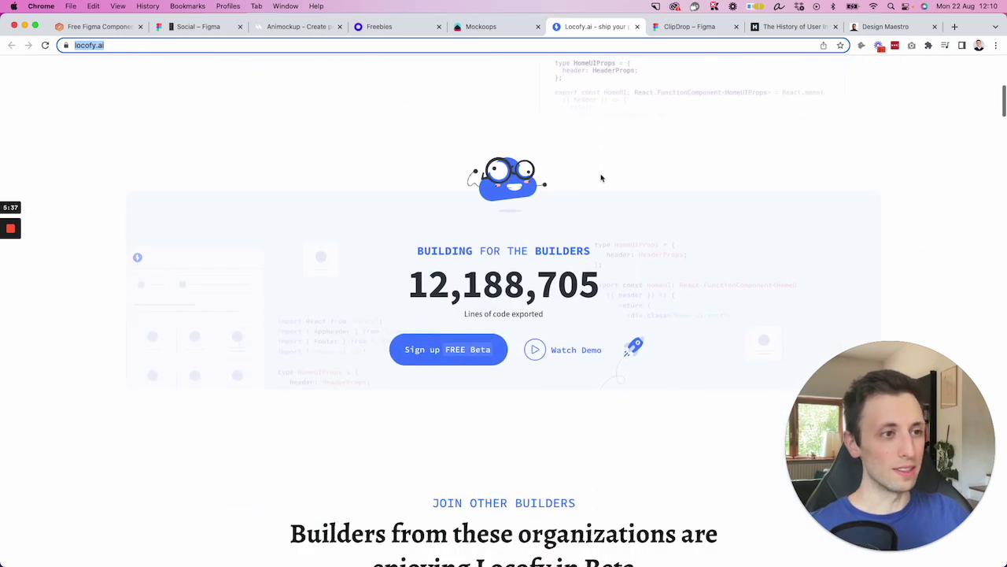
pyautogui.scroll(-2, 601, 178)
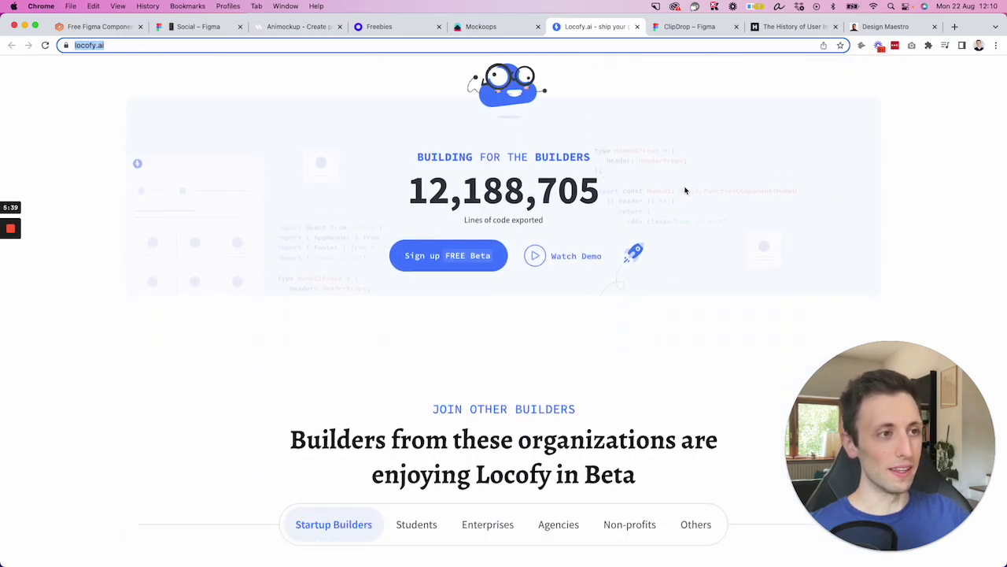
pyautogui.scroll(-1, 685, 190)
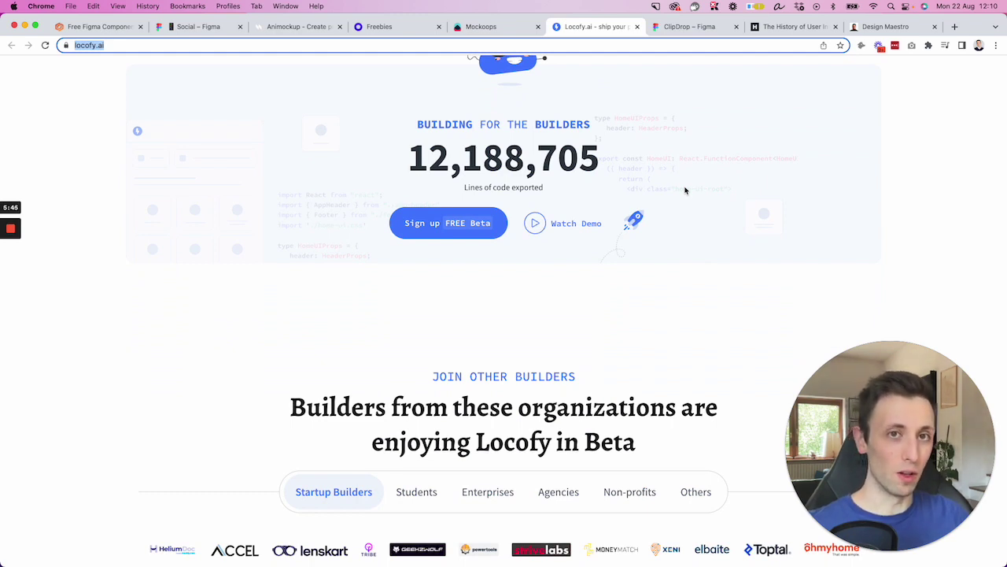
pyautogui.scroll(-5, 684, 190)
pyautogui.scroll(-10, 689, 181)
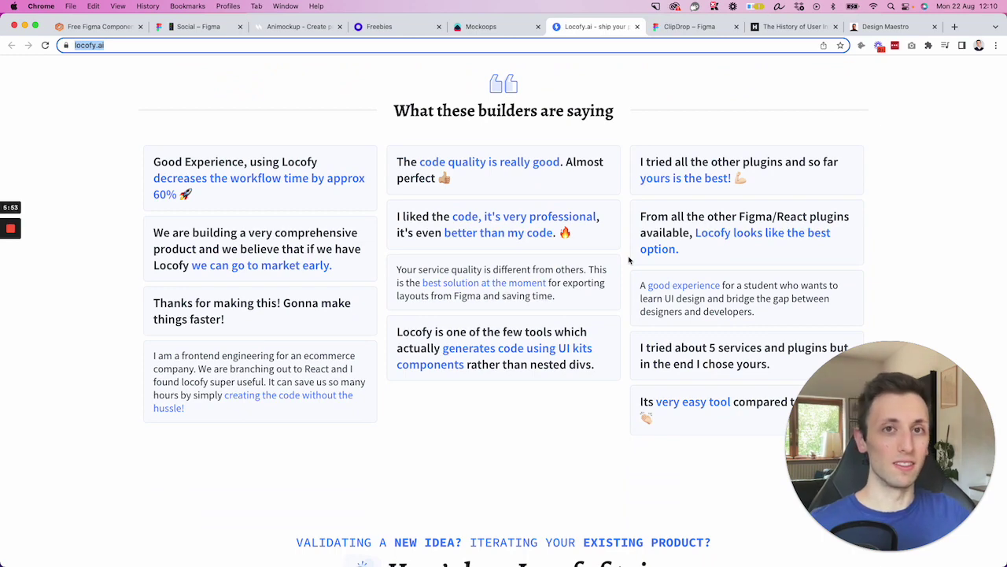
# Step: Scroll past 'We adapt to you' and 'Define your UI & UX' to the frontend-code conversion section
pyautogui.scroll(-15, 629, 259)
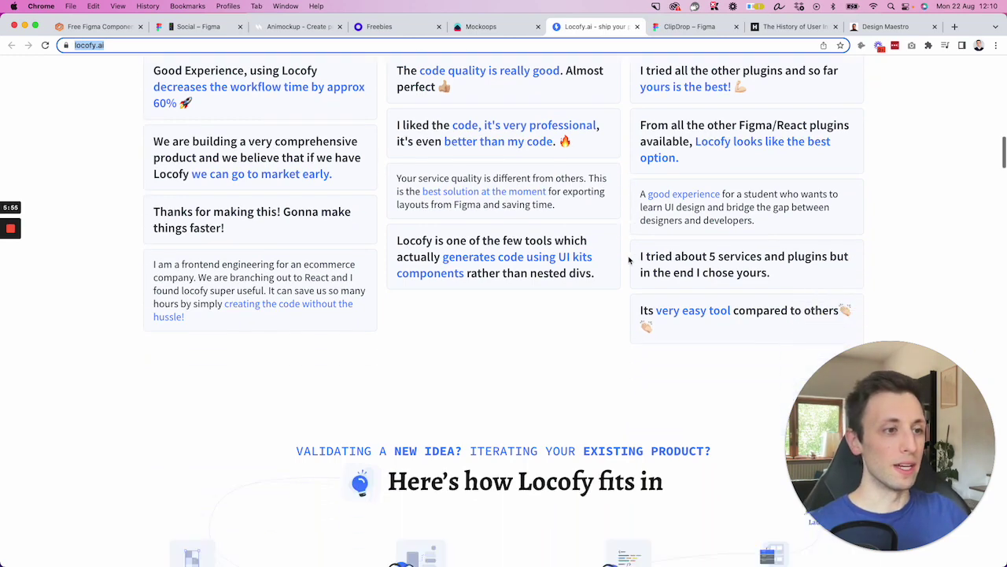
pyautogui.scroll(-12, 629, 256)
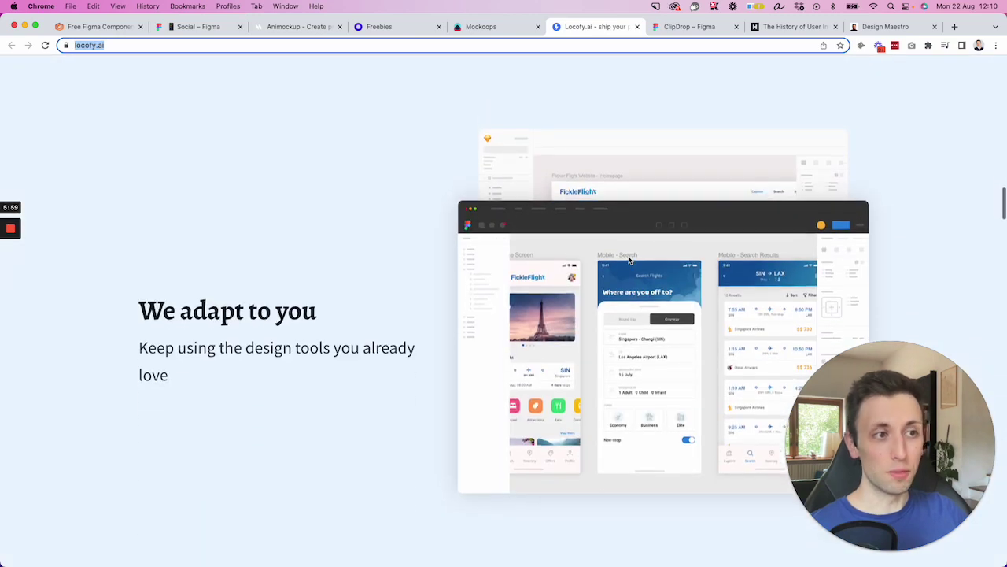
pyautogui.scroll(-3, 629, 260)
pyautogui.scroll(3, 267, 195)
pyautogui.scroll(-3, 346, 299)
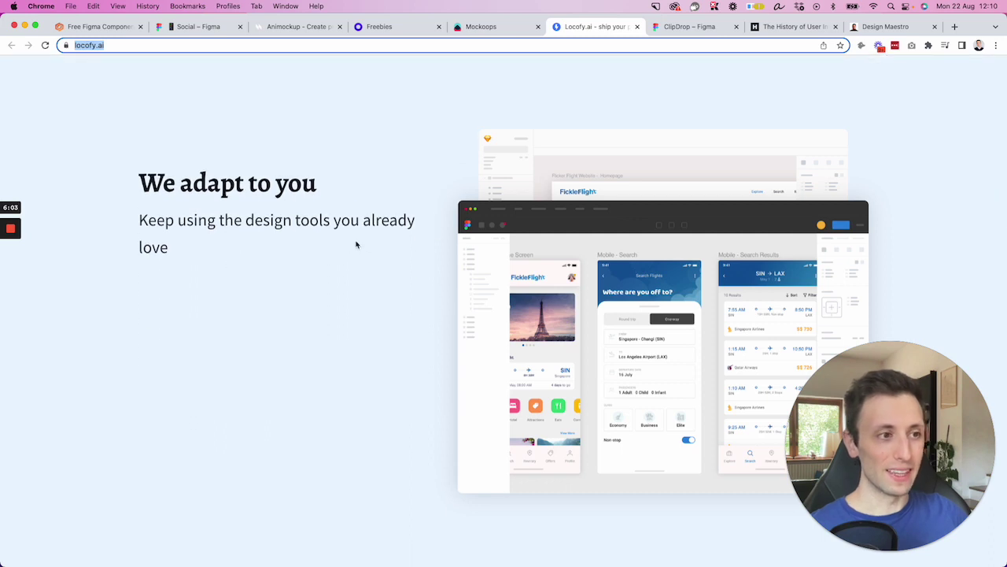
pyautogui.scroll(-3, 408, 252)
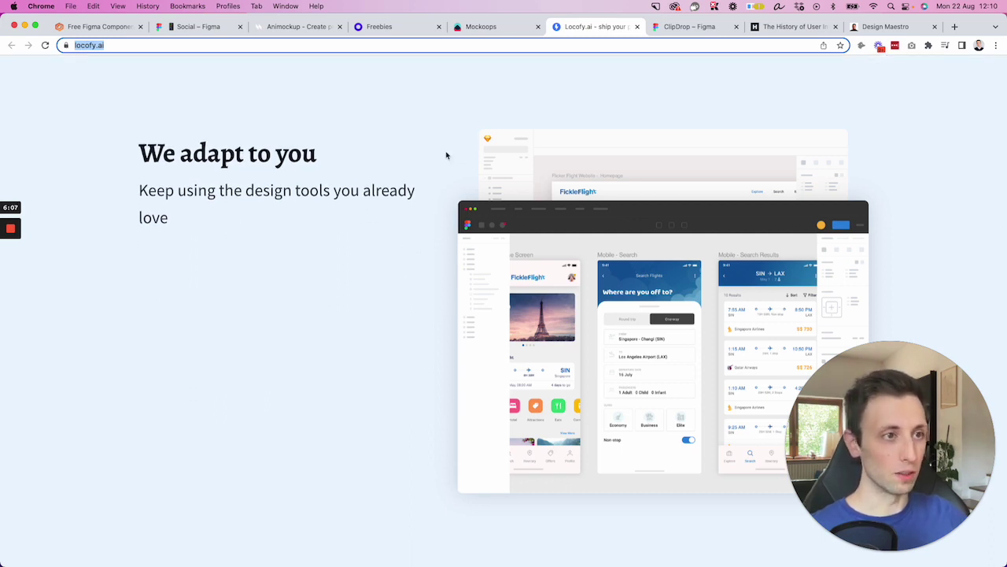
pyautogui.scroll(-5, 483, 158)
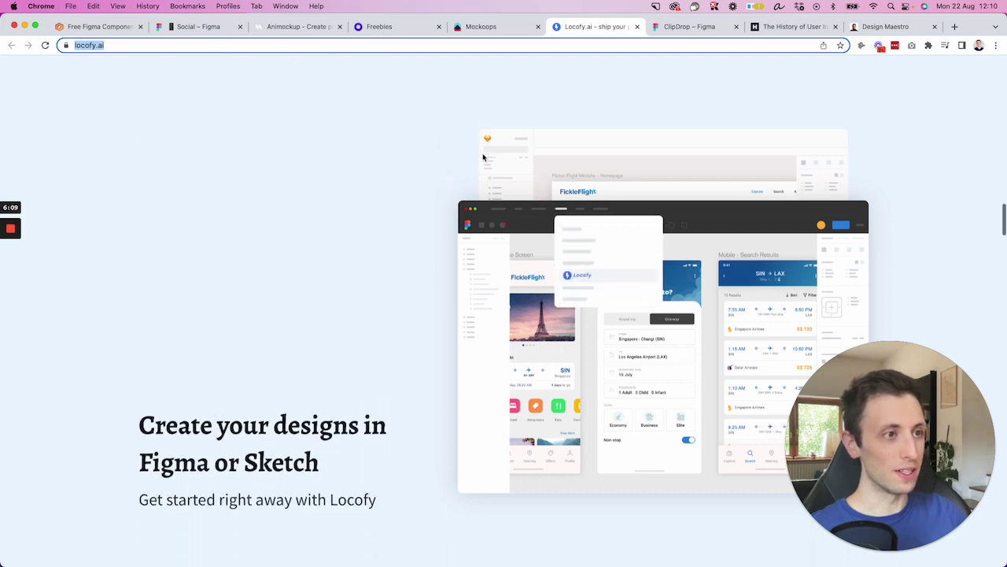
pyautogui.scroll(-10, 546, 142)
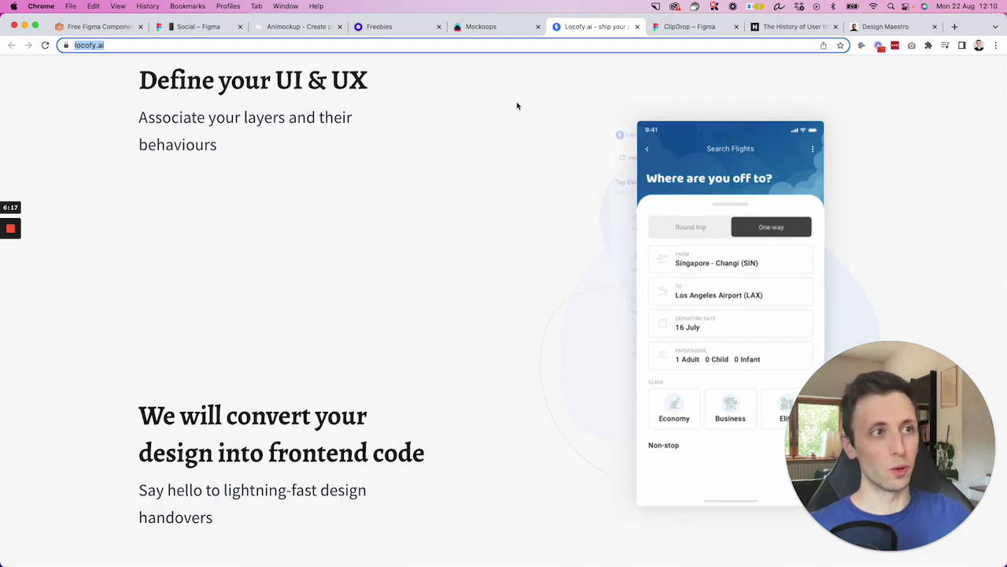
# Step: View the ClipDrop plugin's background removal, object removal and upscaling features at 100% zoom
pyautogui.click(689, 28)
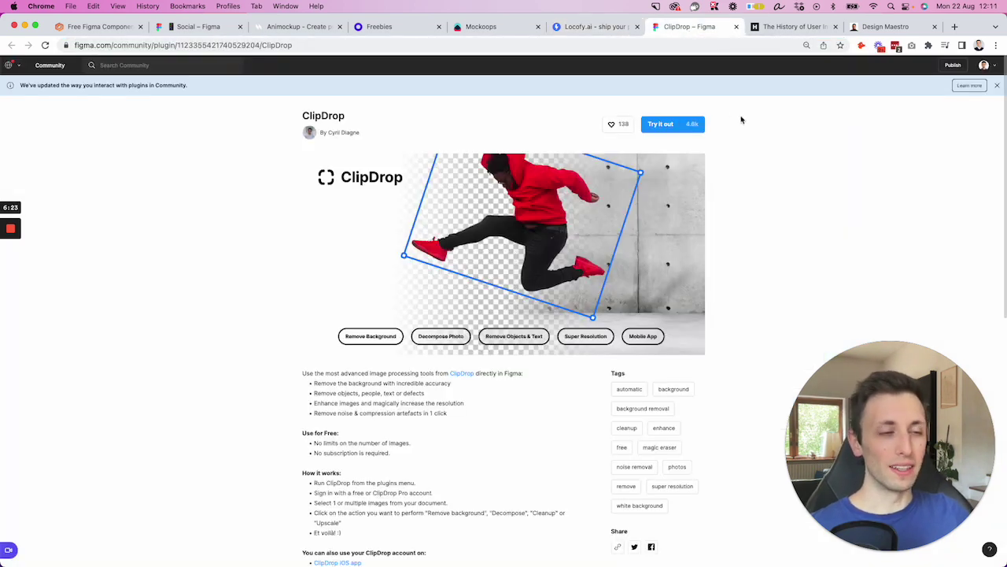
pyautogui.press('super+equal')
pyautogui.press('super+equal')
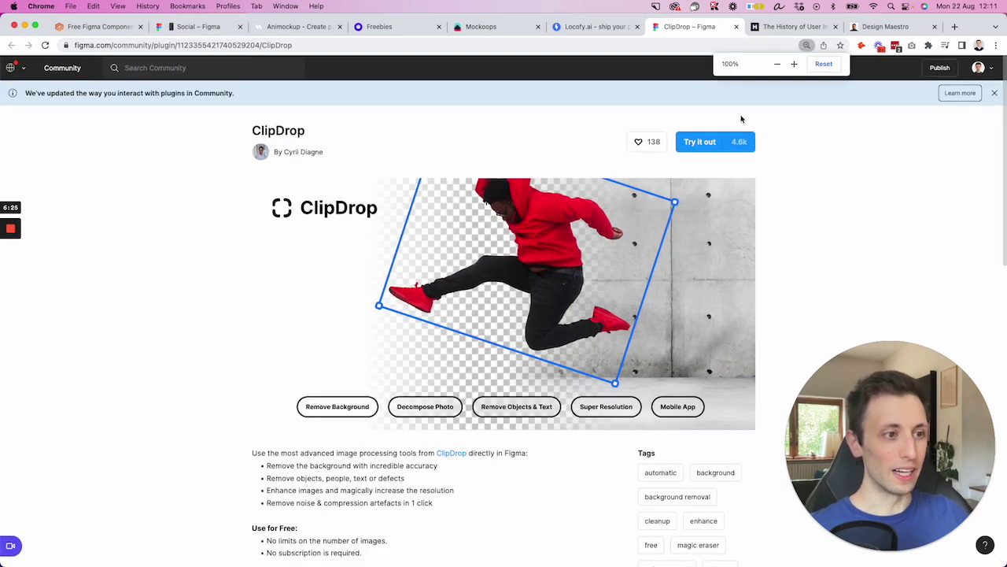
pyautogui.scroll(-1, 798, 146)
pyautogui.scroll(1, 798, 148)
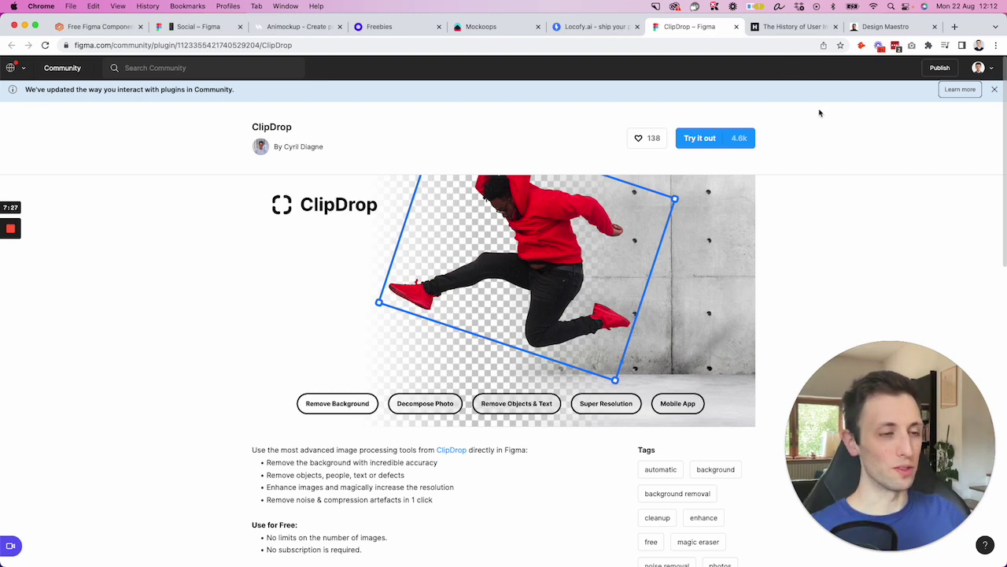
# Step: Browse the History of User Interfaces timeline from Windows 95 through Mac OS X 10.0 to Windows XP
pyautogui.click(802, 32)
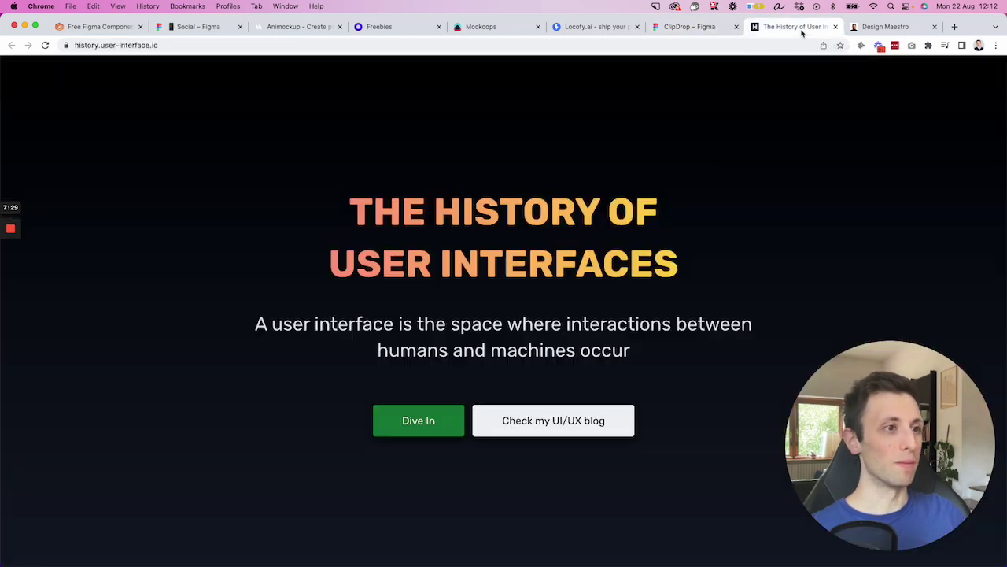
pyautogui.scroll(-1, 695, 147)
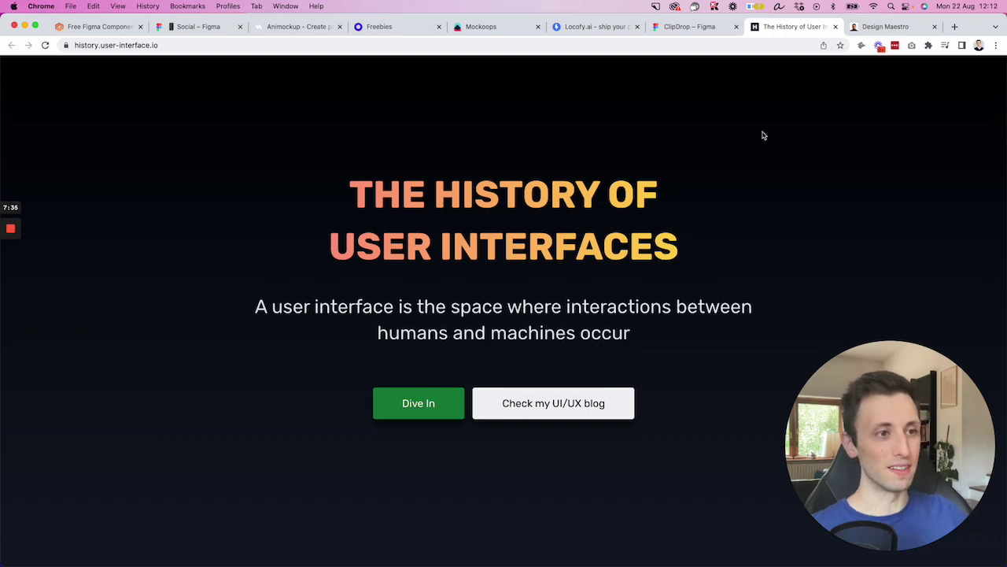
pyautogui.scroll(-5, 763, 134)
pyautogui.scroll(-4, 909, 159)
pyautogui.scroll(-7, 949, 164)
pyautogui.scroll(-8, 949, 163)
pyautogui.scroll(-5, 932, 191)
pyautogui.scroll(-3, 932, 191)
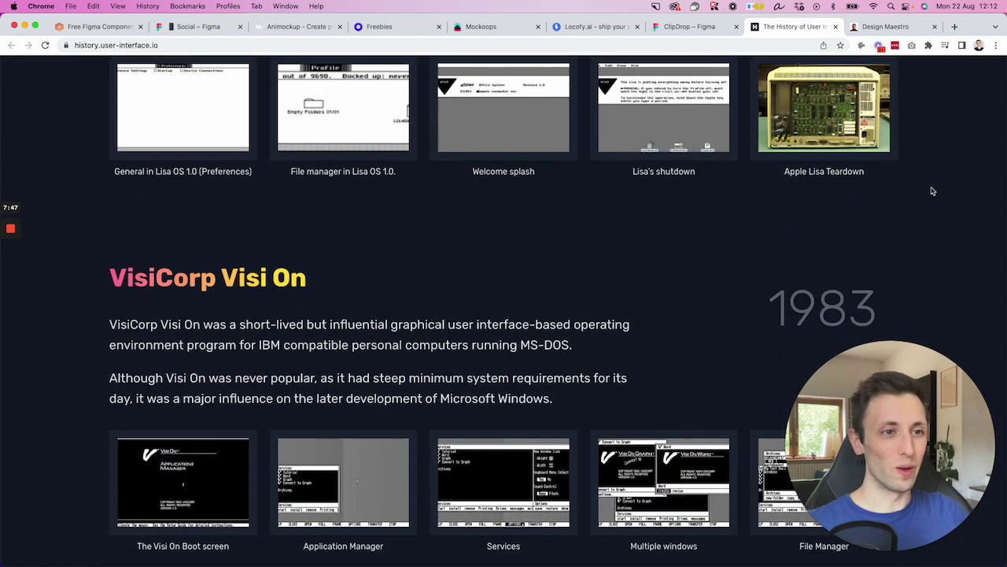
pyautogui.scroll(-5, 932, 191)
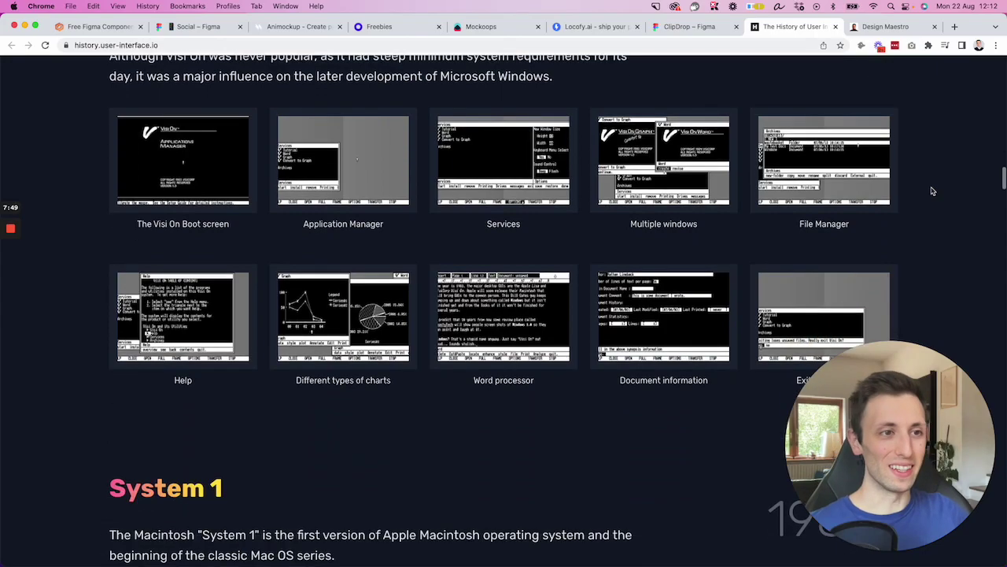
pyautogui.scroll(-8, 932, 191)
pyautogui.scroll(-4, 932, 191)
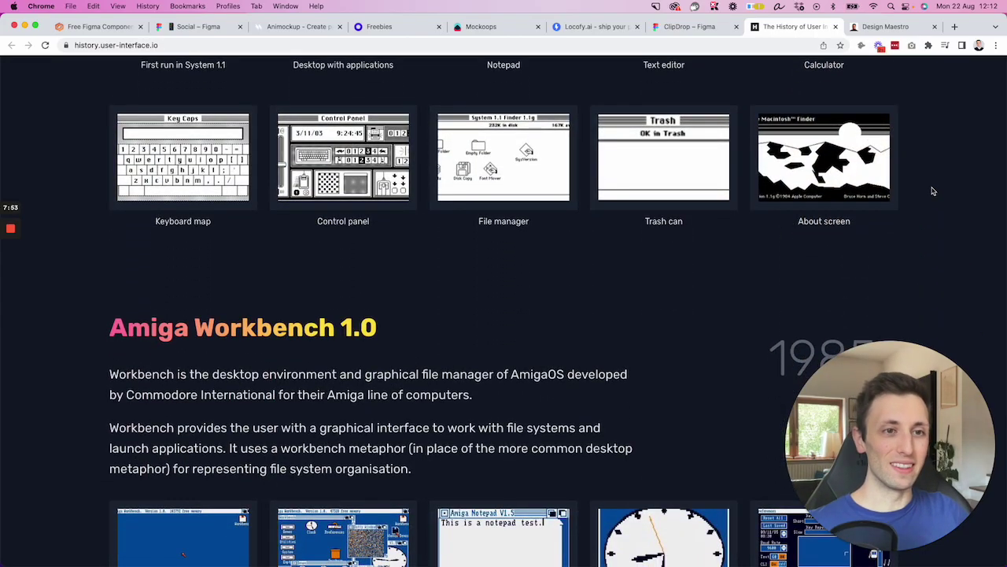
pyautogui.scroll(-10, 931, 191)
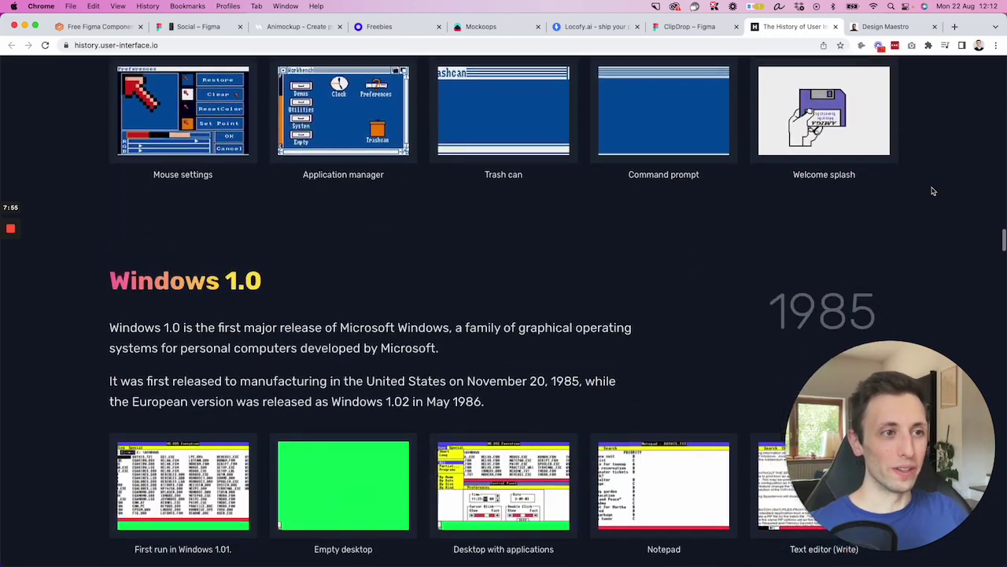
pyautogui.scroll(-3, 932, 191)
pyautogui.scroll(-13, 932, 191)
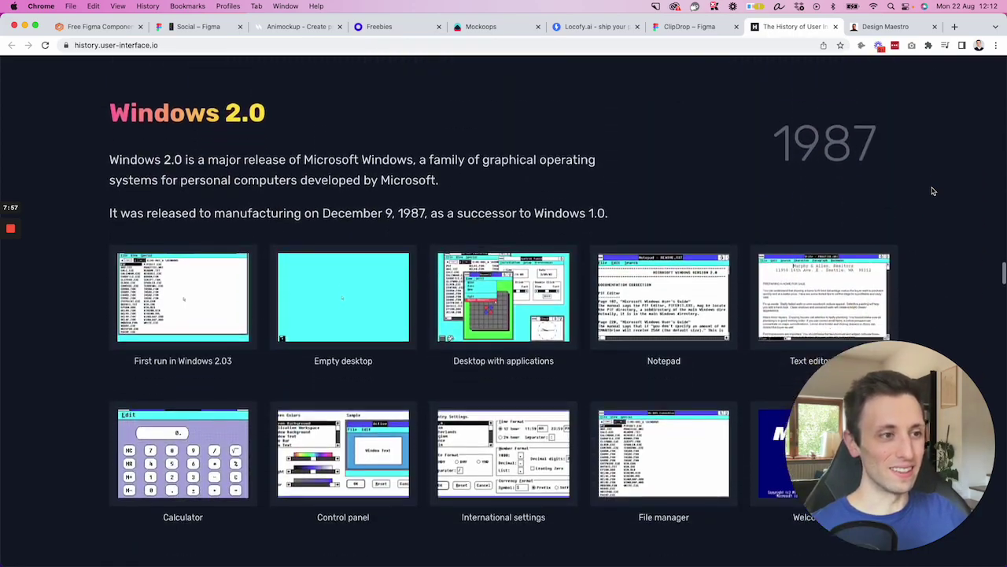
pyautogui.scroll(-18, 932, 191)
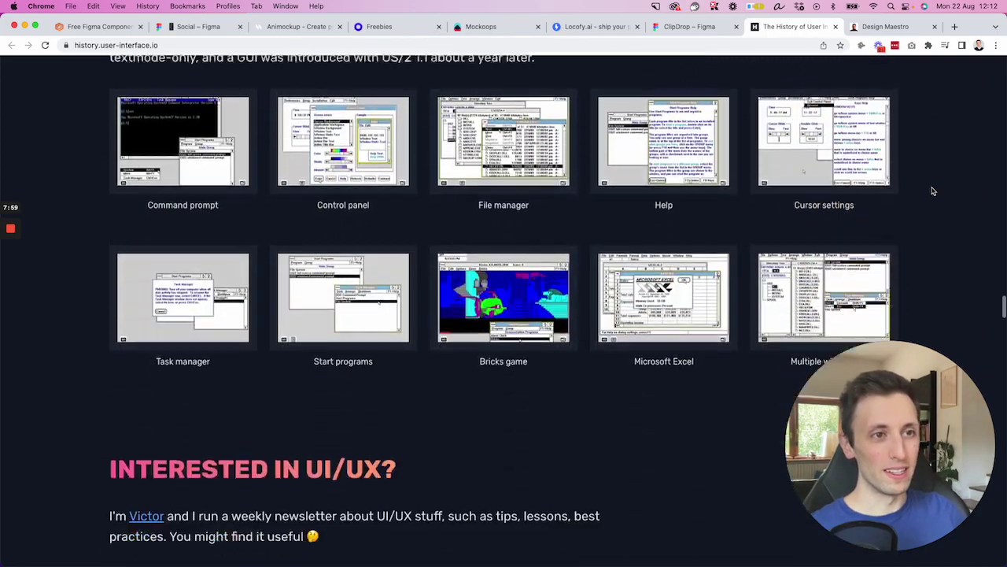
pyautogui.scroll(-13, 932, 191)
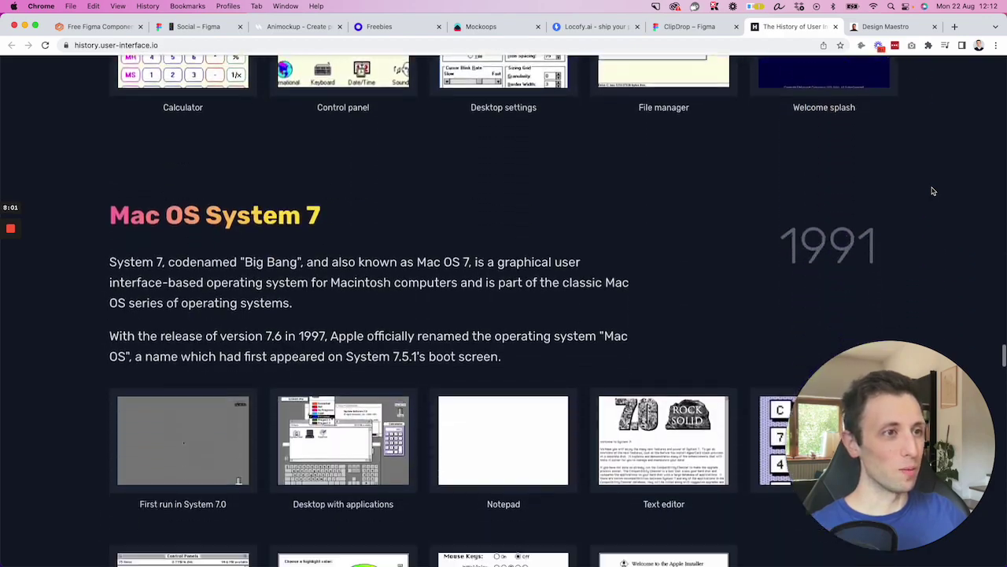
pyautogui.scroll(-9, 932, 191)
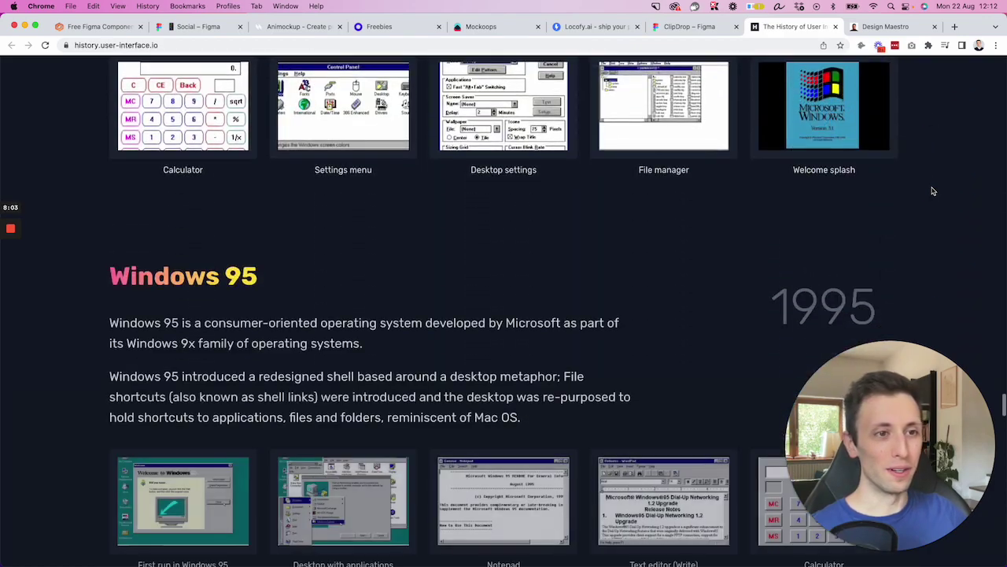
pyautogui.scroll(-10, 932, 191)
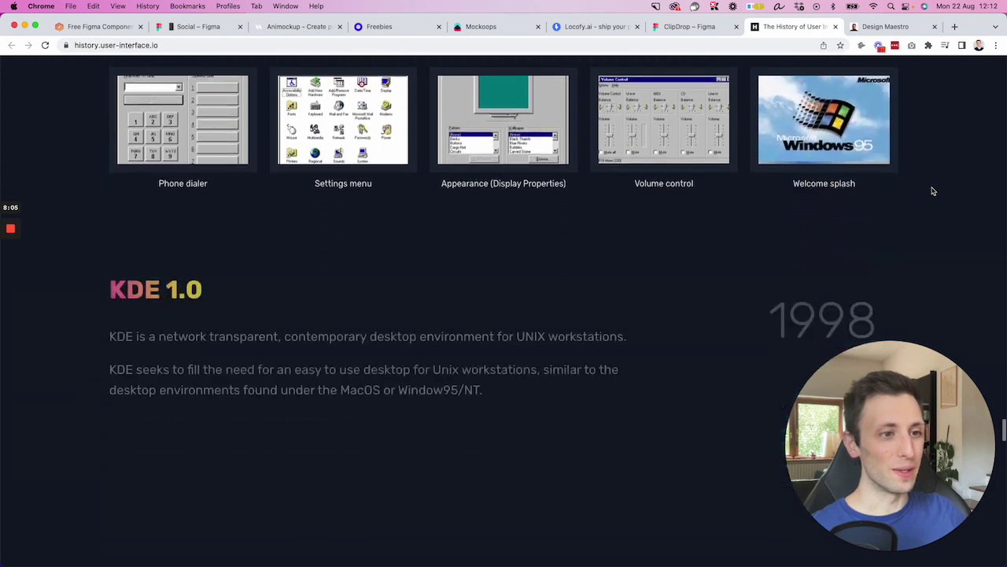
pyautogui.scroll(-12, 932, 192)
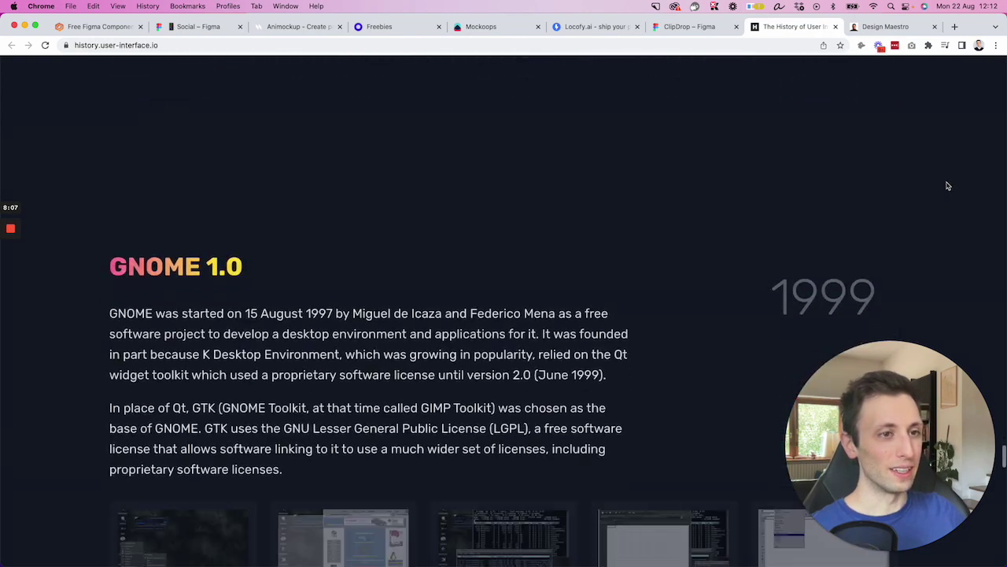
pyautogui.scroll(-6, 950, 186)
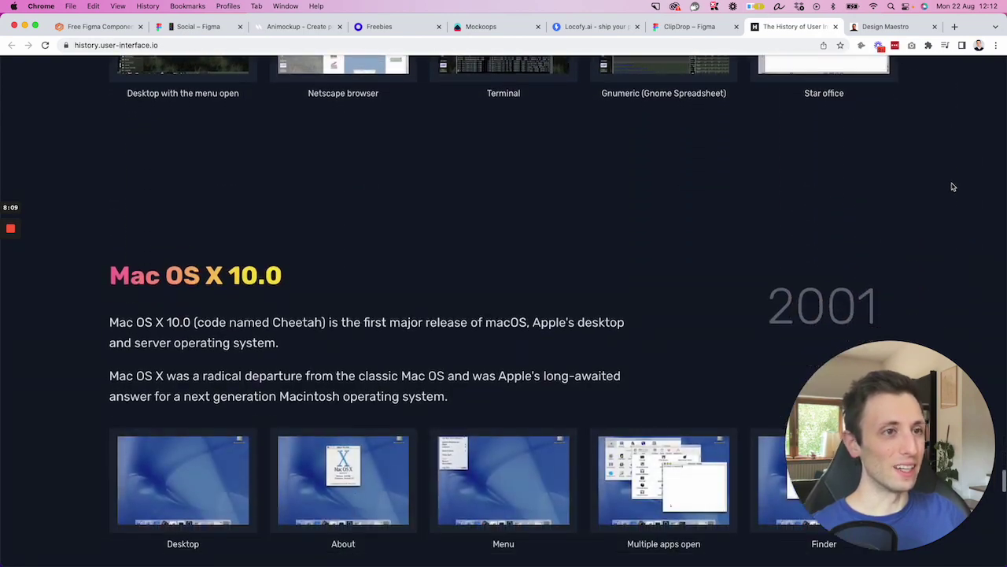
pyautogui.scroll(-2, 951, 186)
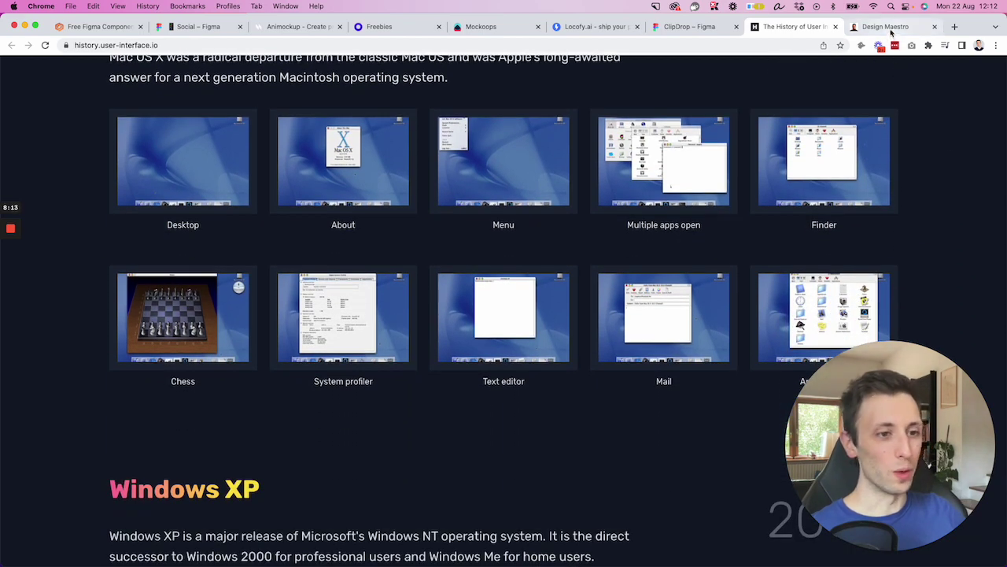
# Step: Review the free ($0+) Design Maestro Keyboard Maestro extension page and its 15 listed macros
pyautogui.click(891, 31)
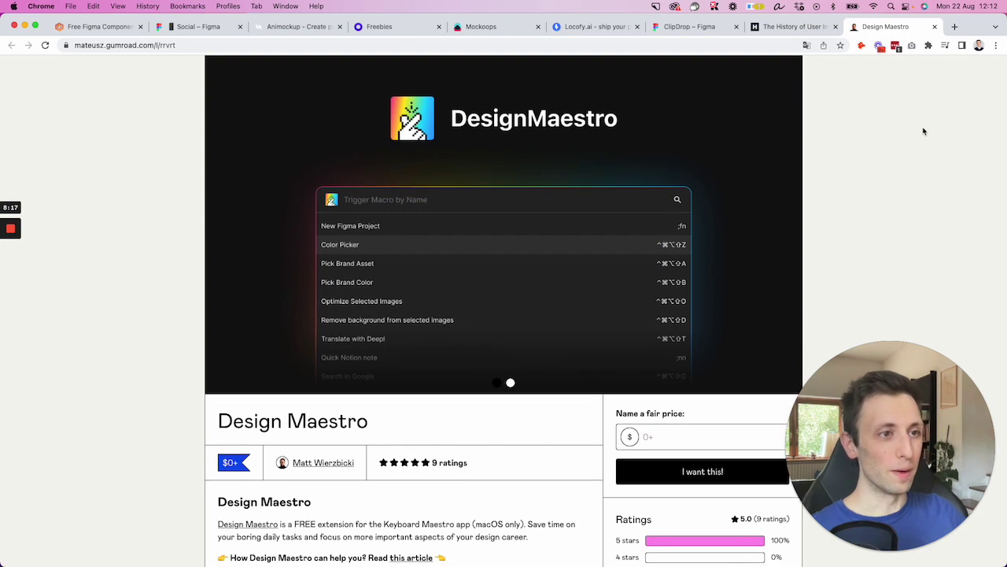
pyautogui.scroll(-1, 924, 130)
pyautogui.scroll(-1, 922, 129)
pyautogui.scroll(2, 922, 128)
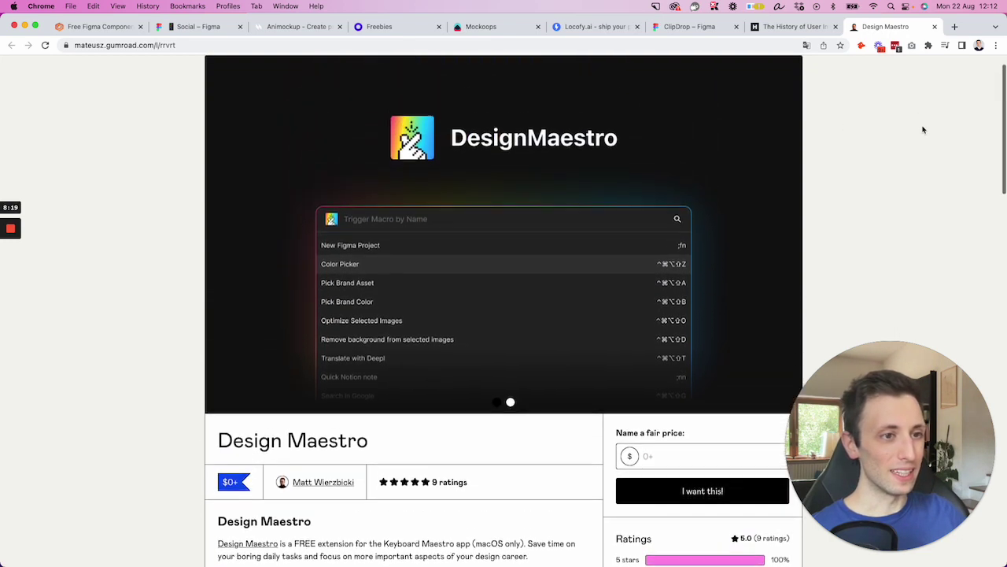
pyautogui.scroll(-3, 877, 150)
pyautogui.scroll(-3, 877, 150)
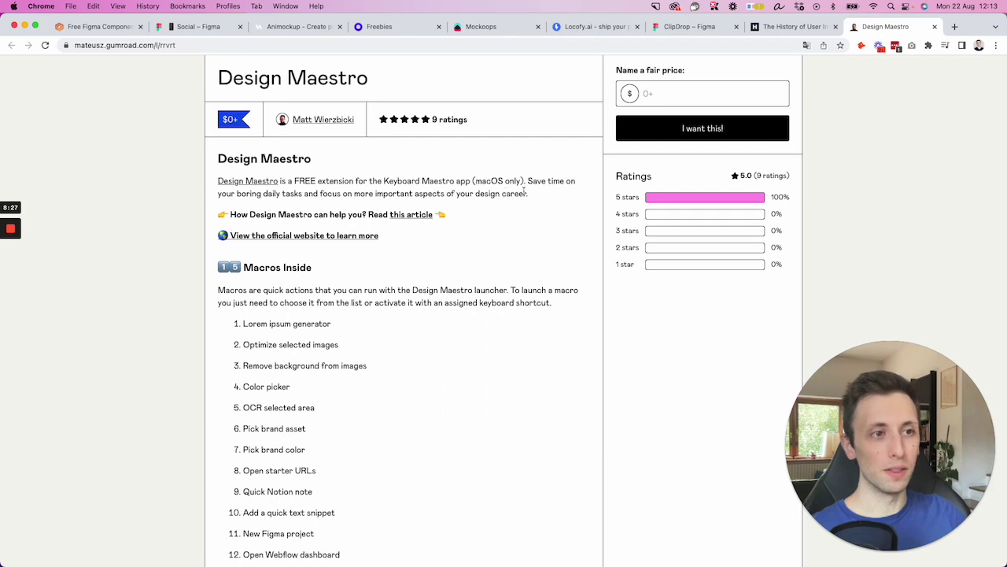
pyautogui.scroll(-3, 523, 205)
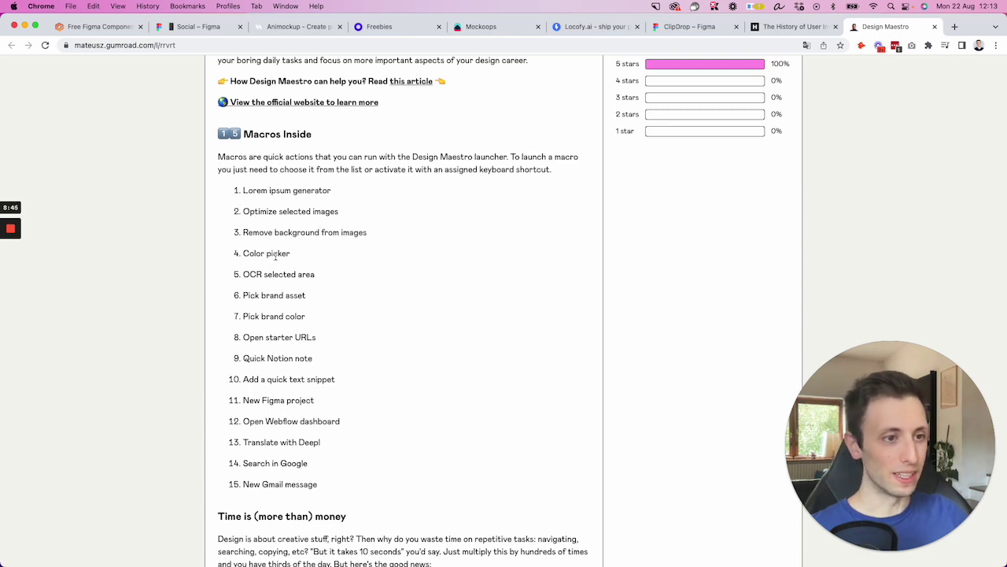
pyautogui.scroll(-1, 289, 274)
pyautogui.scroll(-5, 290, 274)
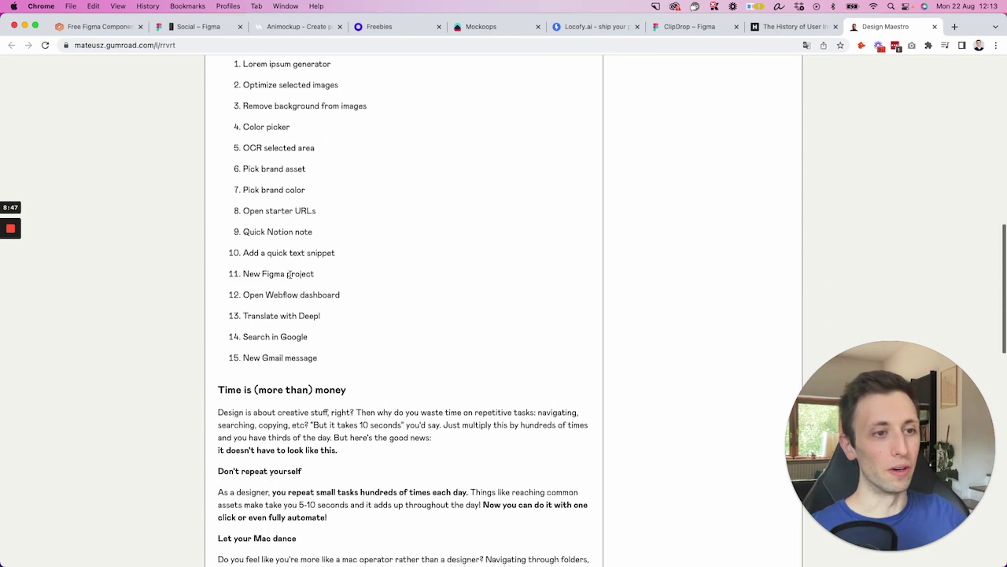
pyautogui.scroll(-5, 545, 322)
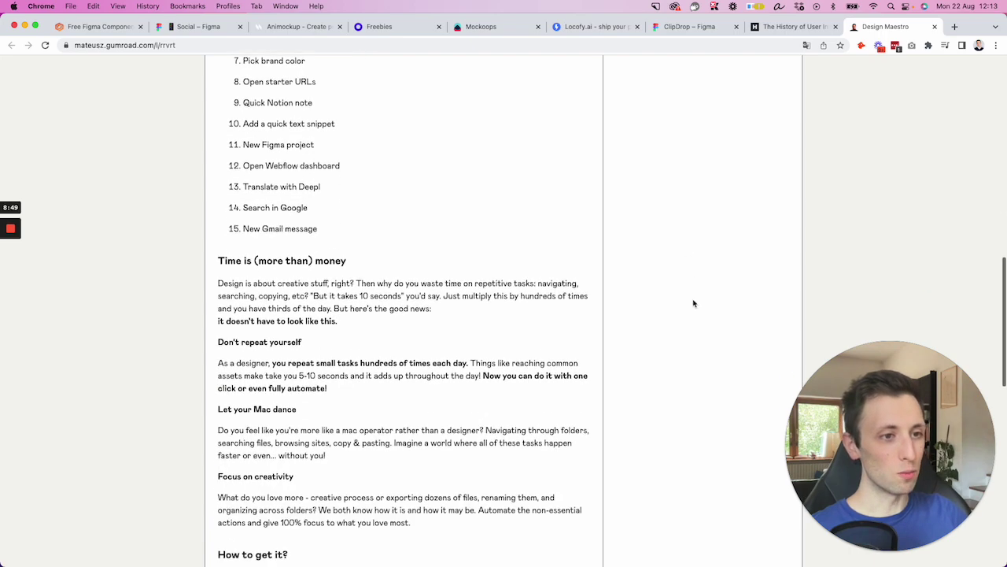
pyautogui.scroll(20, 155, 368)
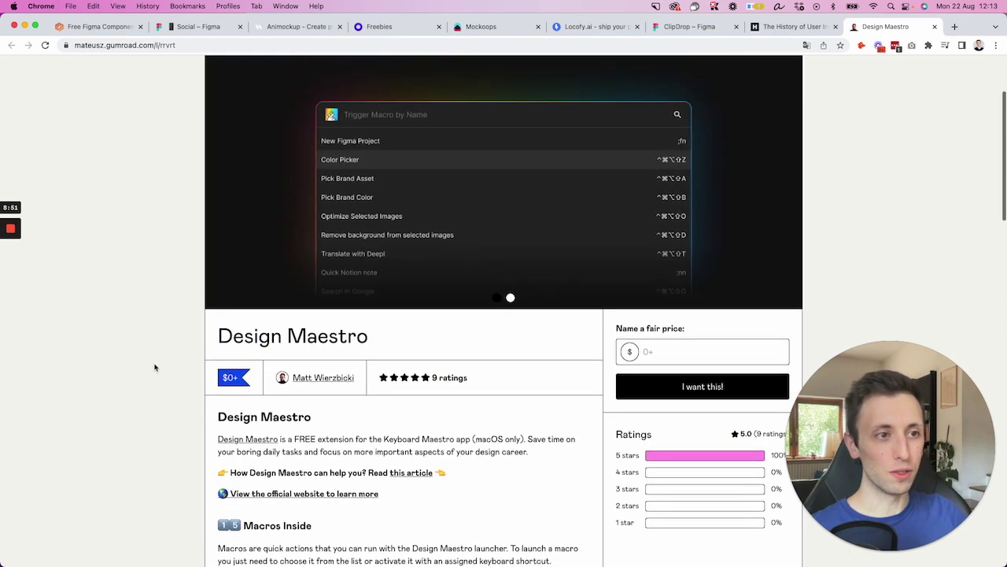